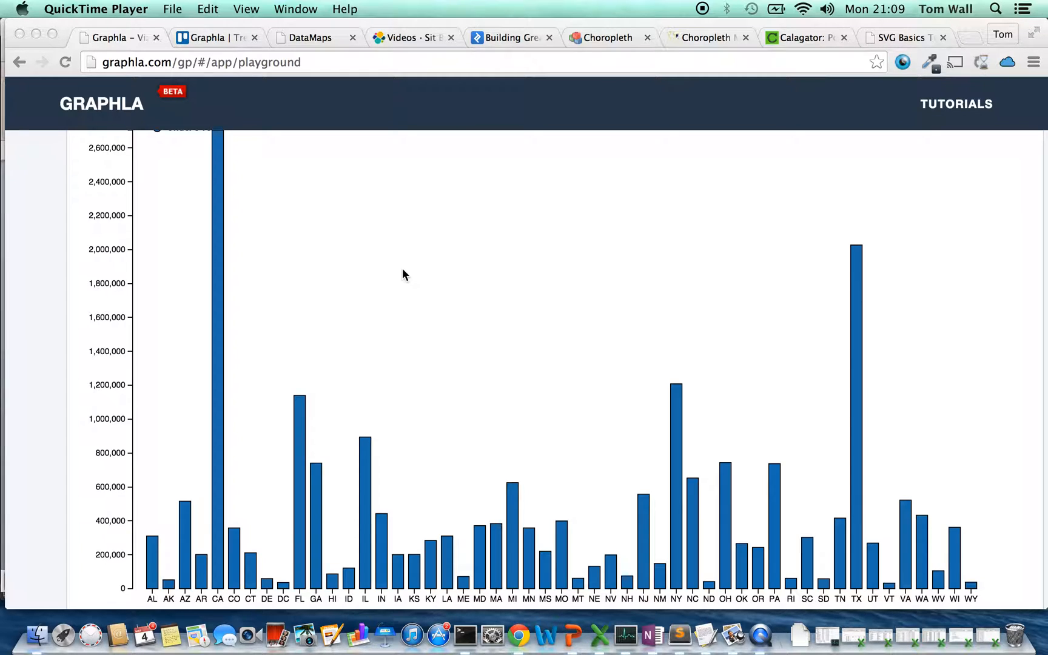
pyautogui.scroll(1, 403, 271)
pyautogui.scroll(-1, 403, 274)
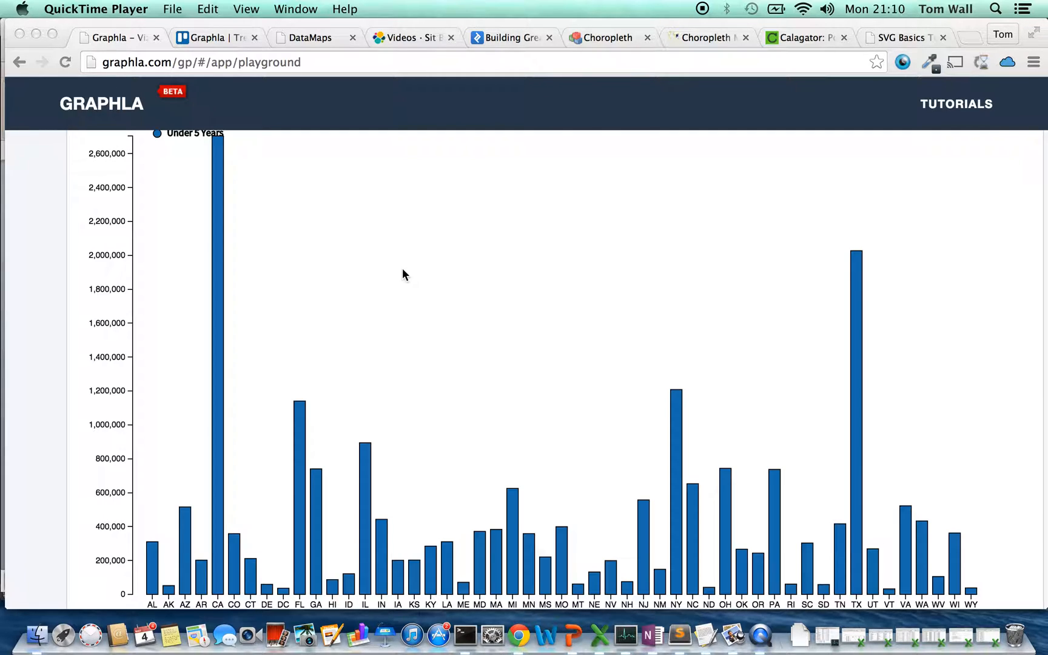
# Switch to Excel and look over the state and age-group columns of the state-age-population sheet
pyautogui.press('super+Tab')
pyautogui.press('super+Tab')
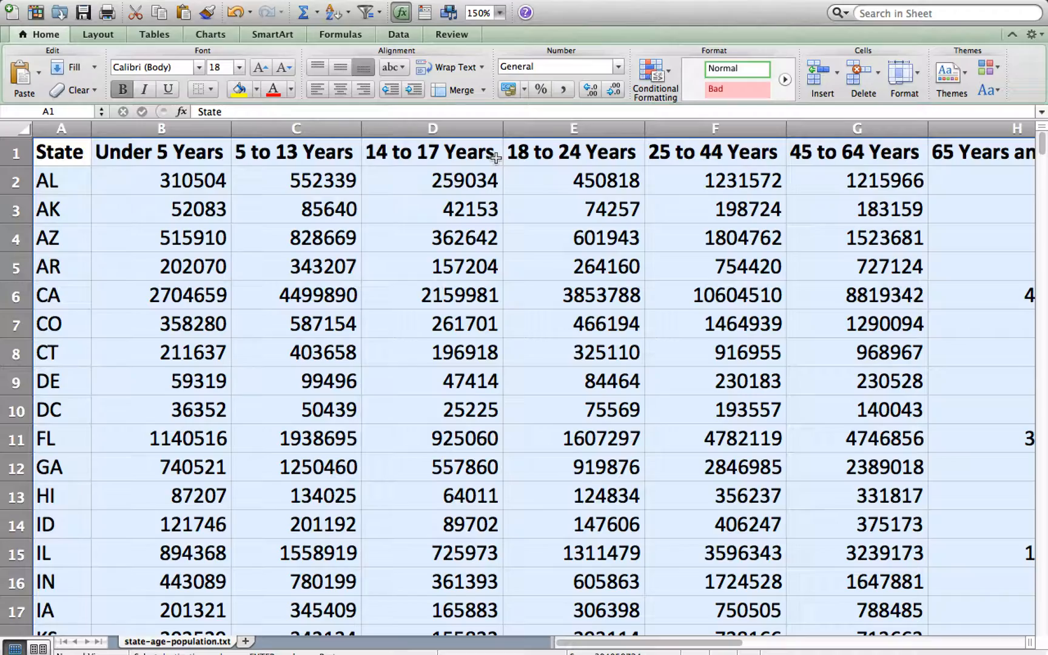
pyautogui.scroll(-1, 496, 158)
pyautogui.hscroll(10, 496, 158)
pyautogui.hscroll(-8, 496, 157)
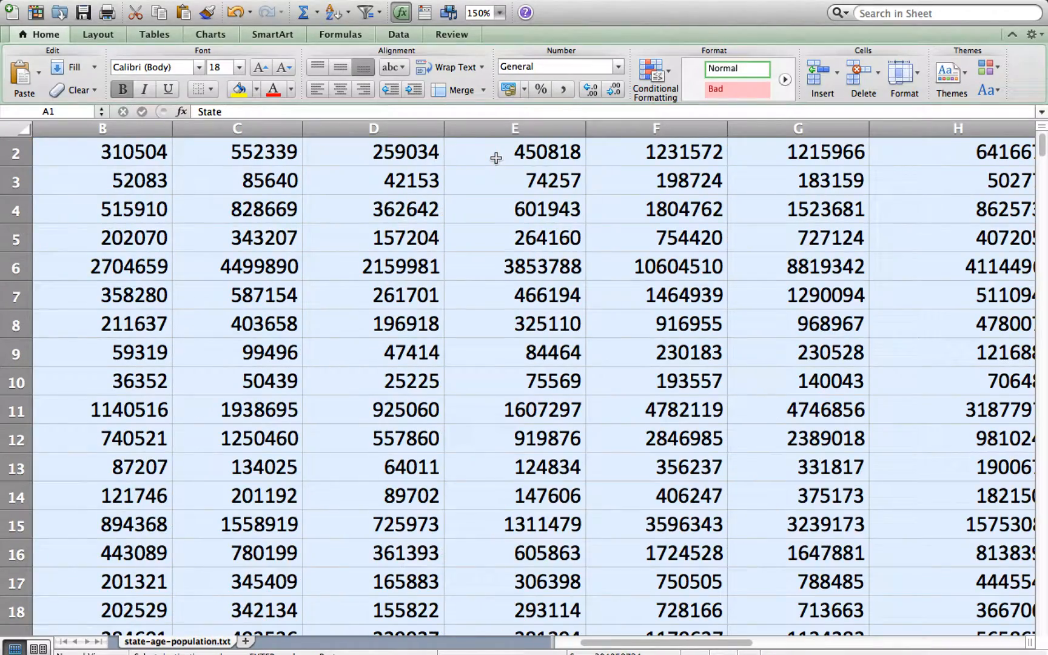
pyautogui.scroll(1, 496, 157)
pyautogui.hscroll(-1, 496, 158)
# Switch back to Chrome and copy the entire data set from the Visualization Builder's data editor
pyautogui.press('super+Tab')
pyautogui.press('super+Tab')
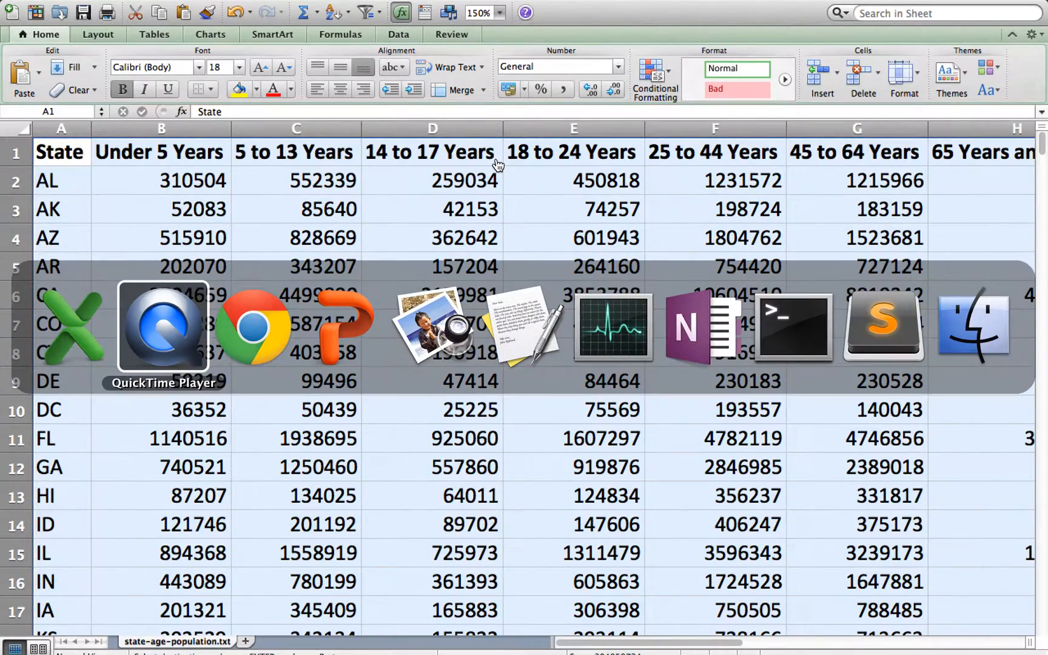
pyautogui.scroll(10, 431, 200)
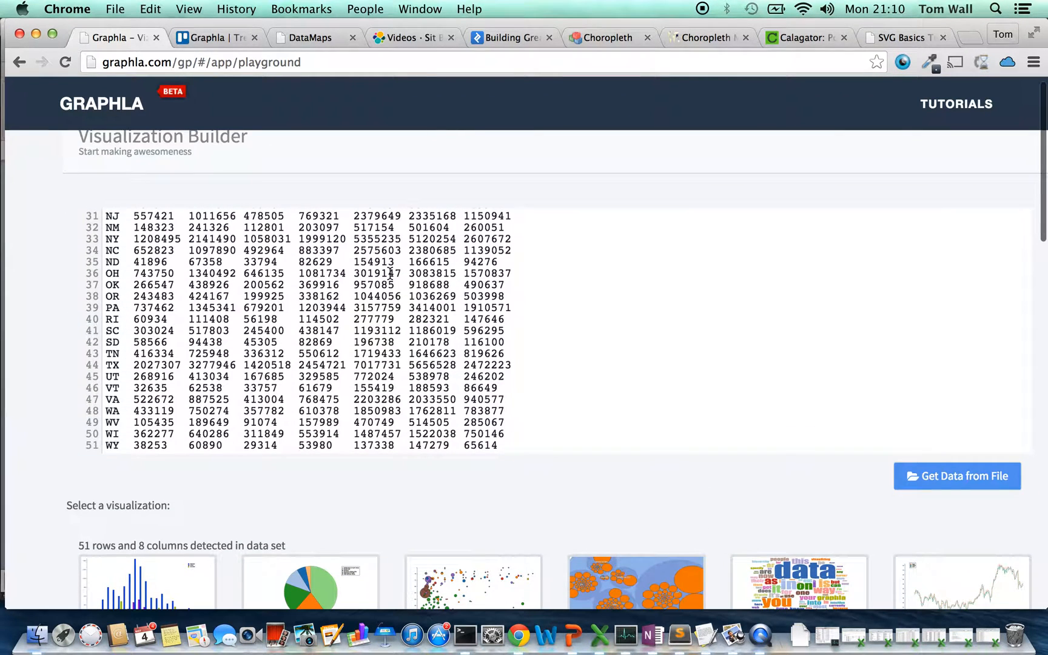
pyautogui.press('super+a')
pyautogui.press('super+c')
pyautogui.press('Right')
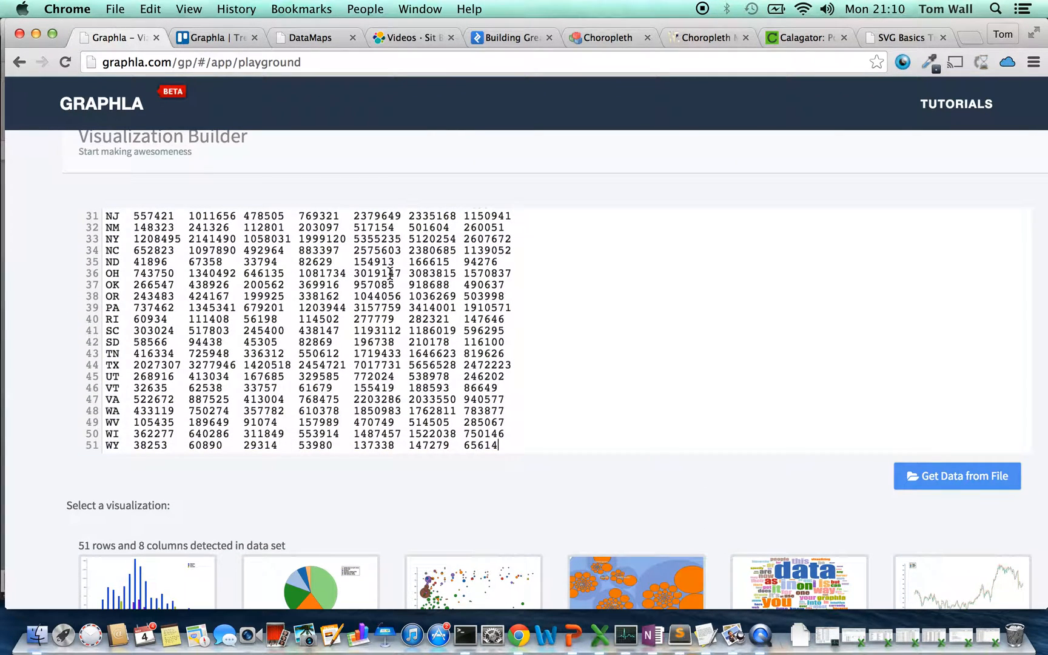
# Remove the State field from Category and the Under 5 Years field from Metric
pyautogui.scroll(-1, 261, 252)
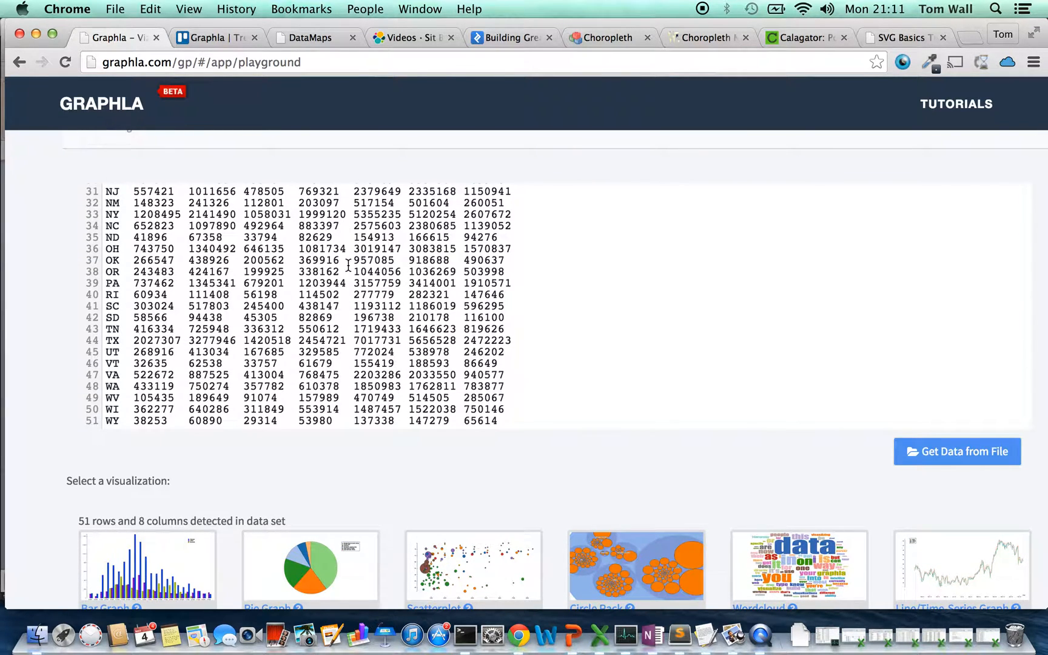
pyautogui.scroll(-15, 271, 471)
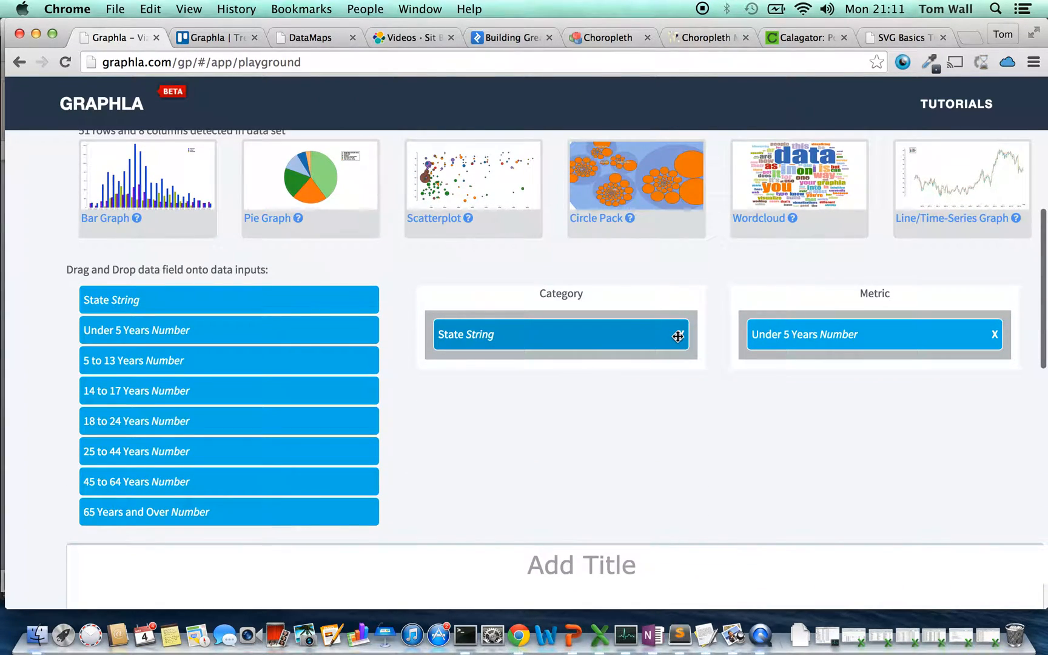
pyautogui.click(681, 335)
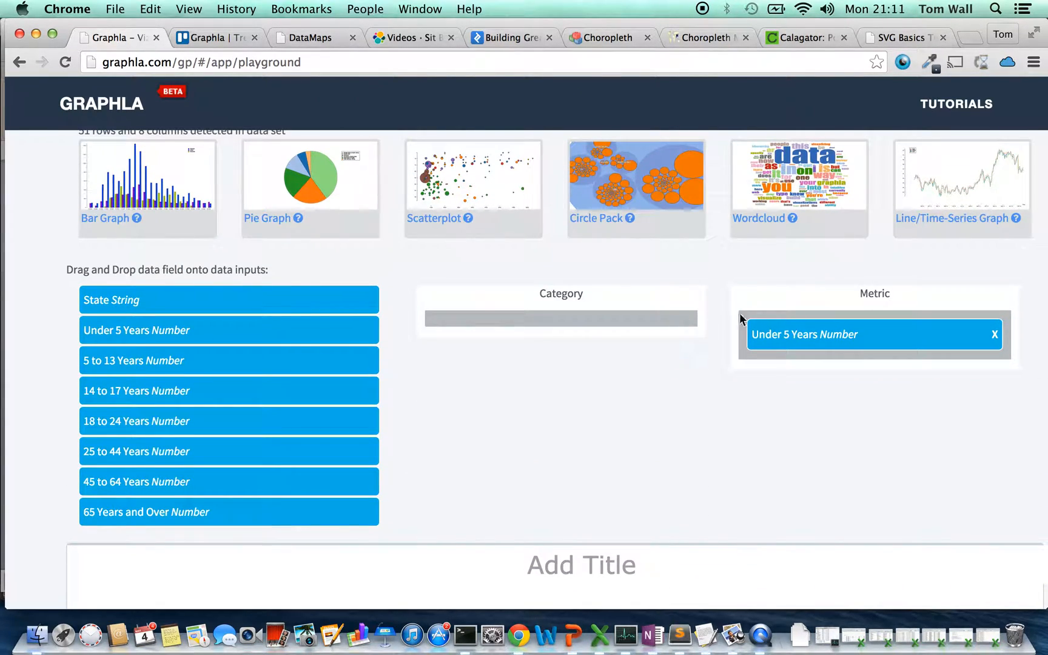
pyautogui.click(995, 335)
# Clear the data editor and paste the copied state population data set into it
pyautogui.scroll(2, 997, 330)
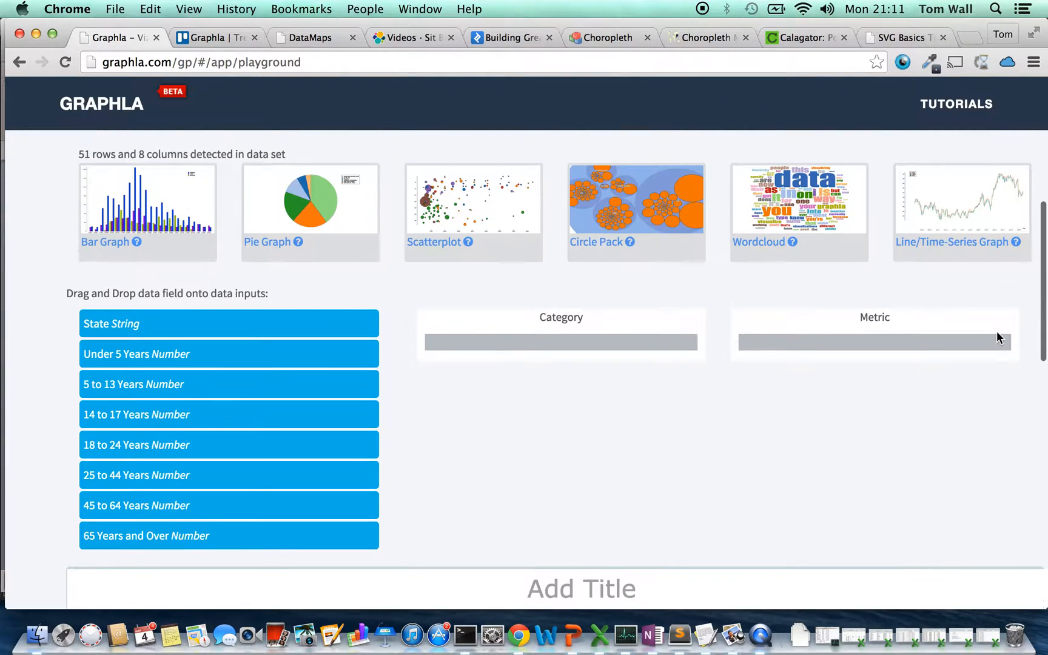
pyautogui.scroll(10, 744, 345)
pyautogui.scroll(3, 557, 295)
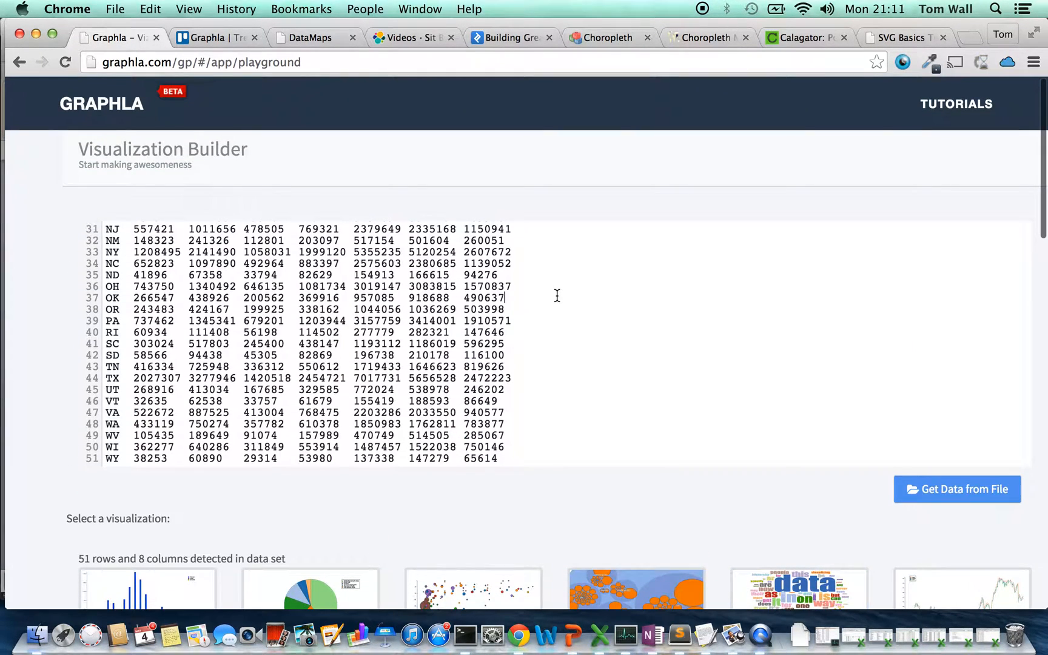
pyautogui.press('super+a')
pyautogui.press('BackSpace')
pyautogui.press('super+v')
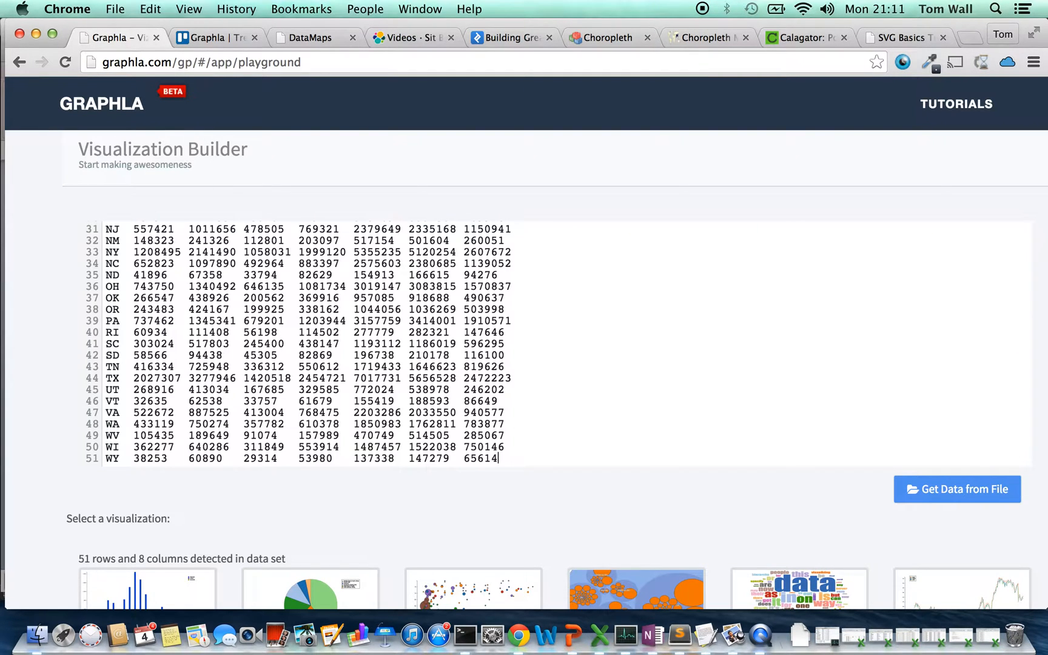
# Choose the Bar Graph visualization and assign State as its Category and Under 5 Years as its Metric
pyautogui.scroll(-10, 505, 485)
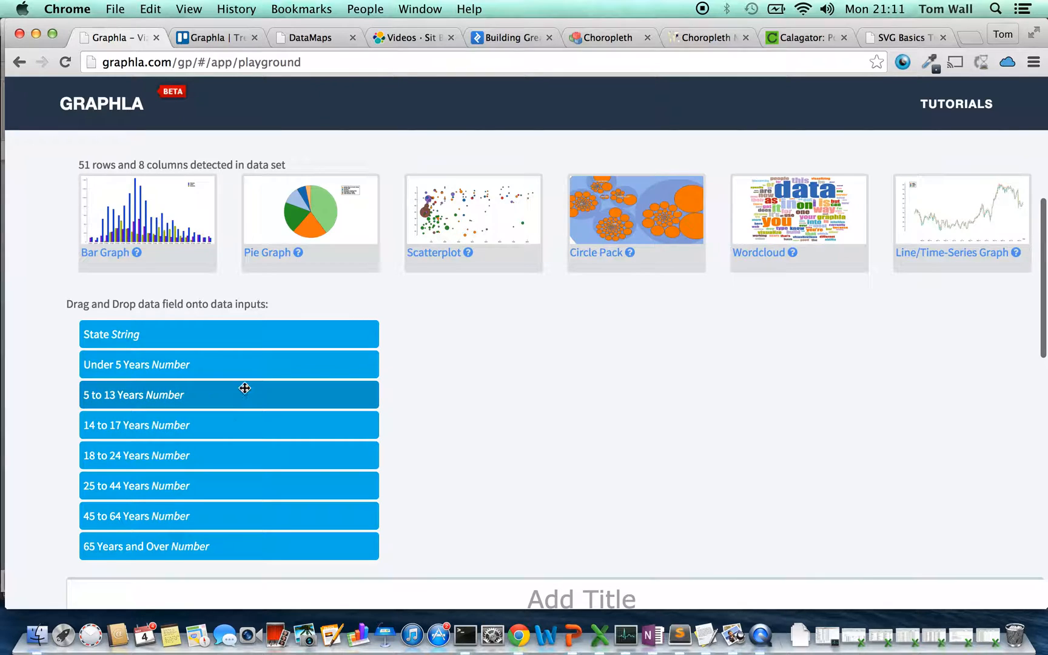
pyautogui.click(168, 196)
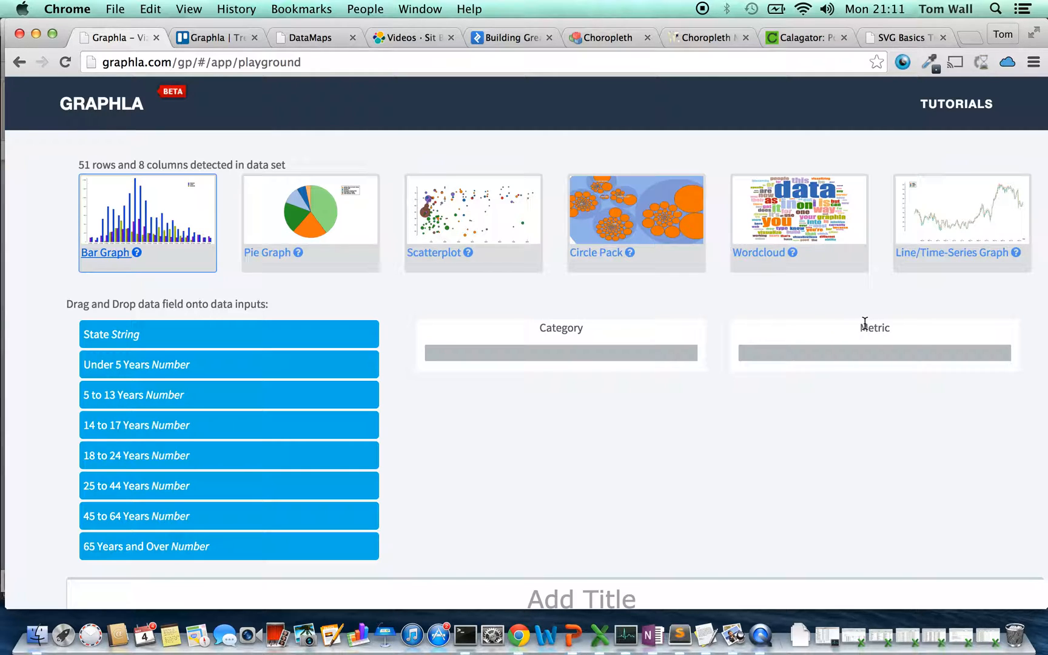
pyautogui.moveTo(339, 339); pyautogui.dragTo(612, 362)
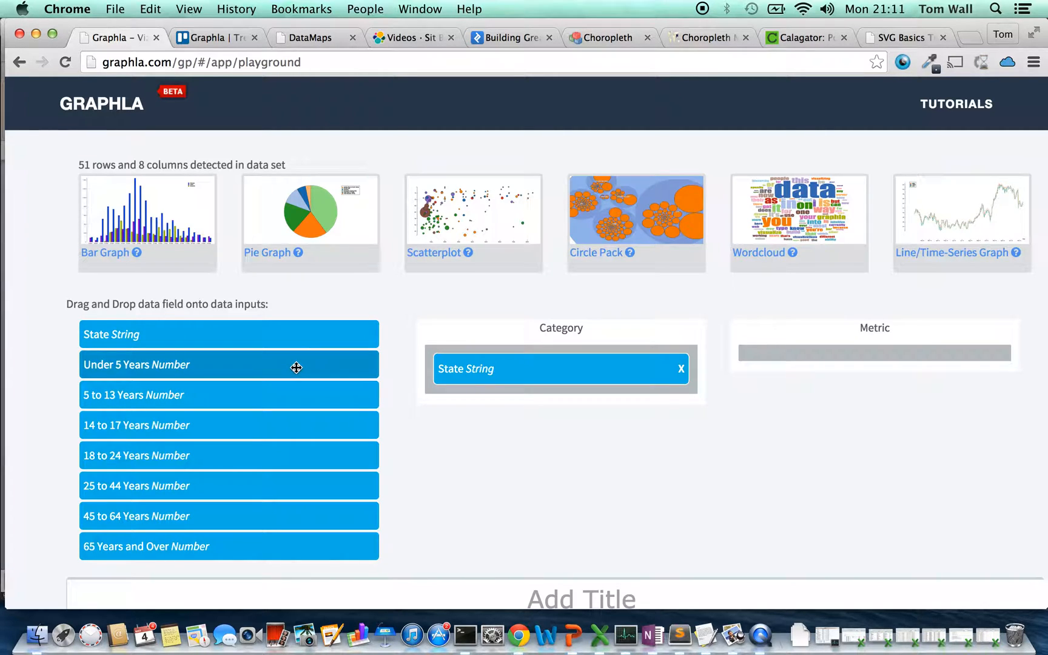
pyautogui.moveTo(296, 366); pyautogui.dragTo(943, 356)
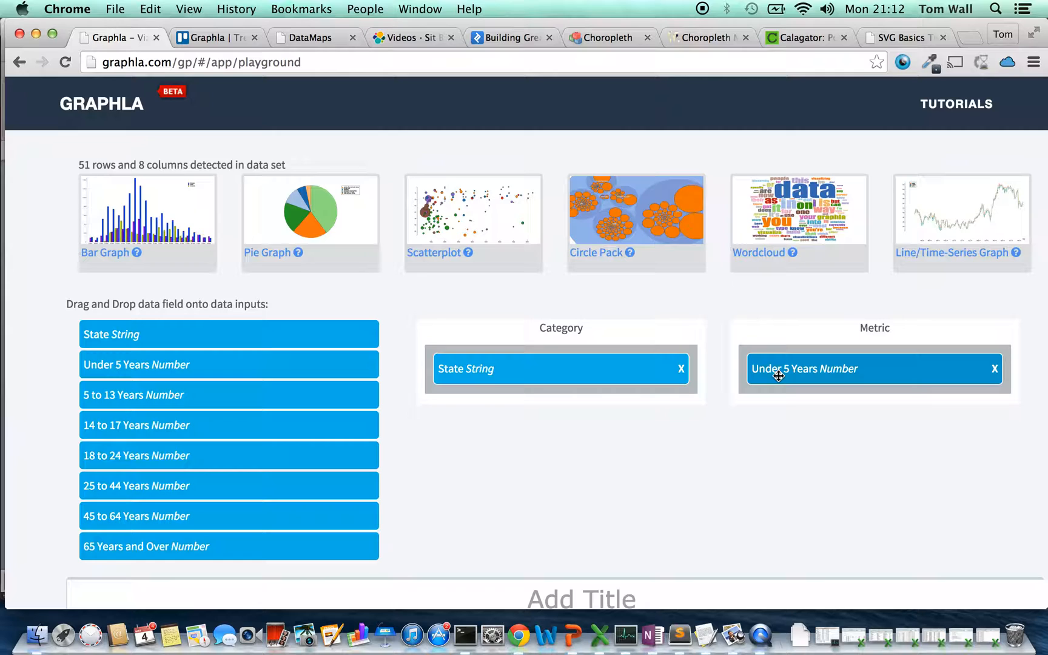
# Examine the Under 5 Years bar graph and inspect the values of the tallest states' bars, such as CA, FL, IL, NY and TX
pyautogui.scroll(-10, 776, 374)
pyautogui.scroll(1, 778, 380)
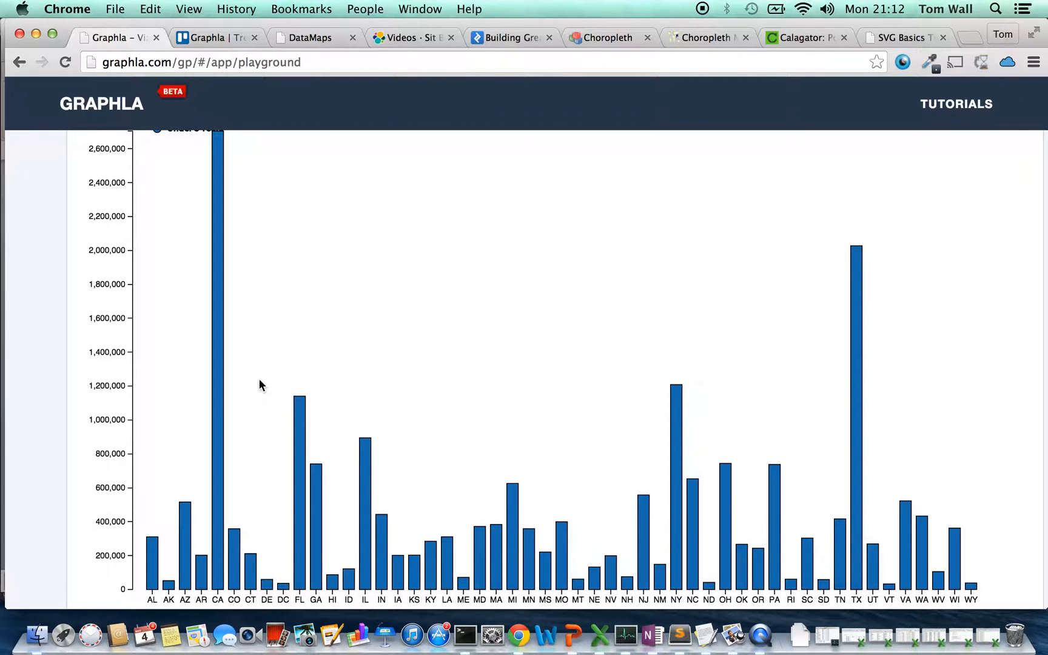
pyautogui.moveTo(222, 358)
pyautogui.scroll(1, 219, 355)
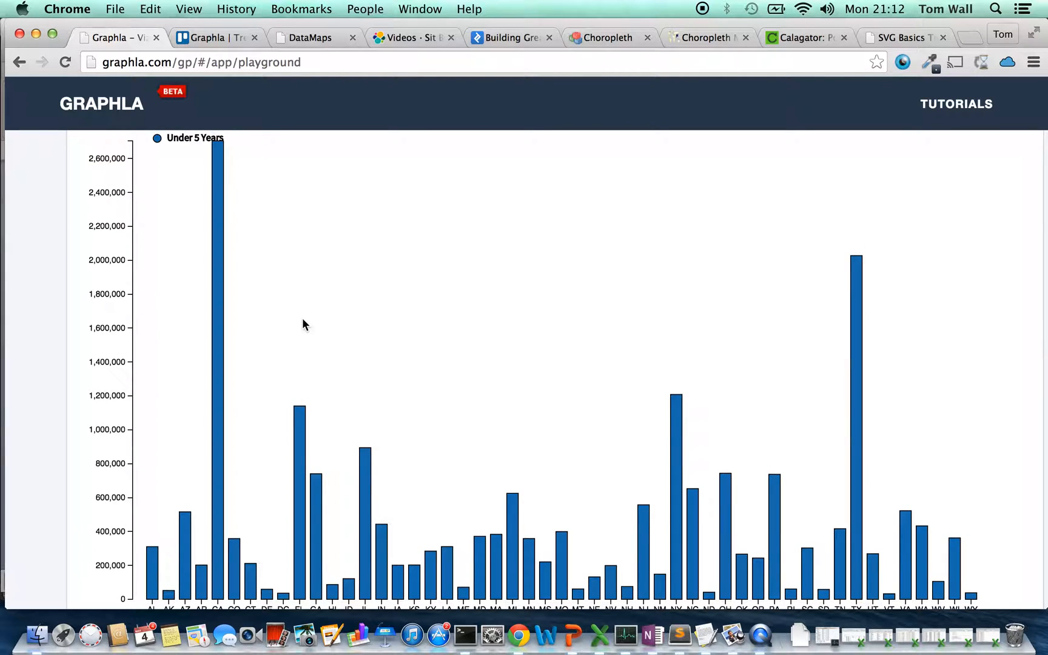
pyautogui.moveTo(222, 299)
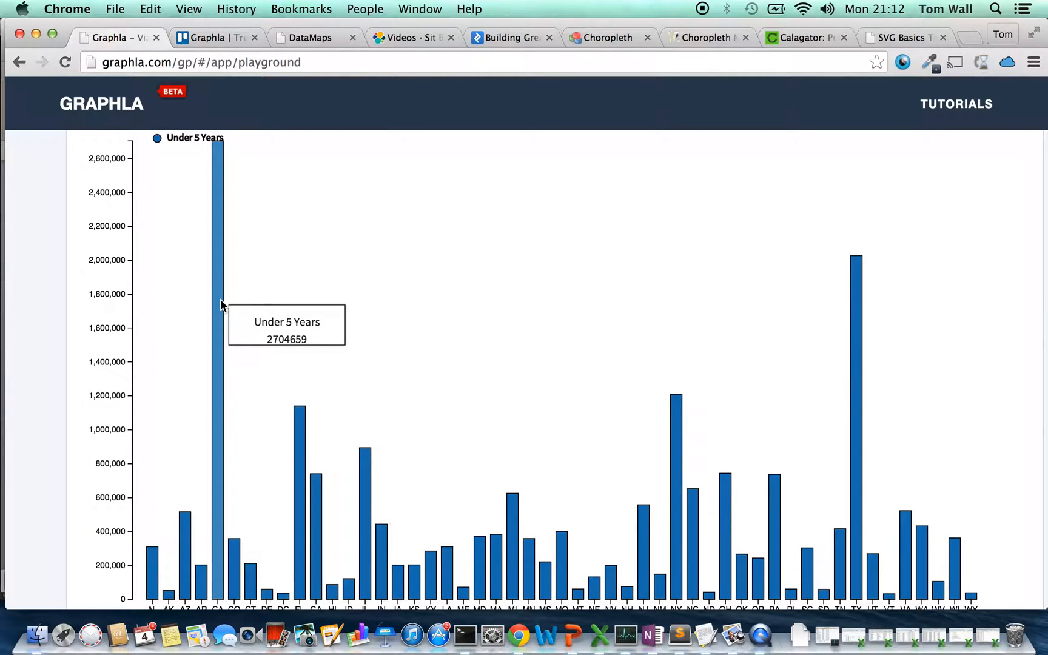
pyautogui.moveTo(301, 412)
pyautogui.moveTo(366, 457)
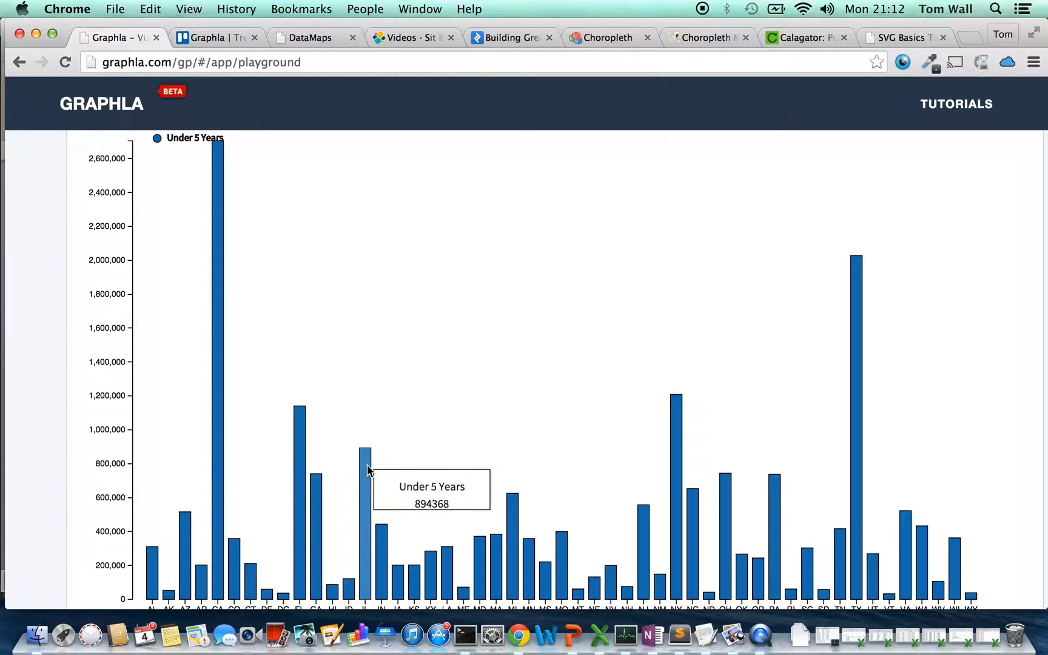
pyautogui.moveTo(675, 411)
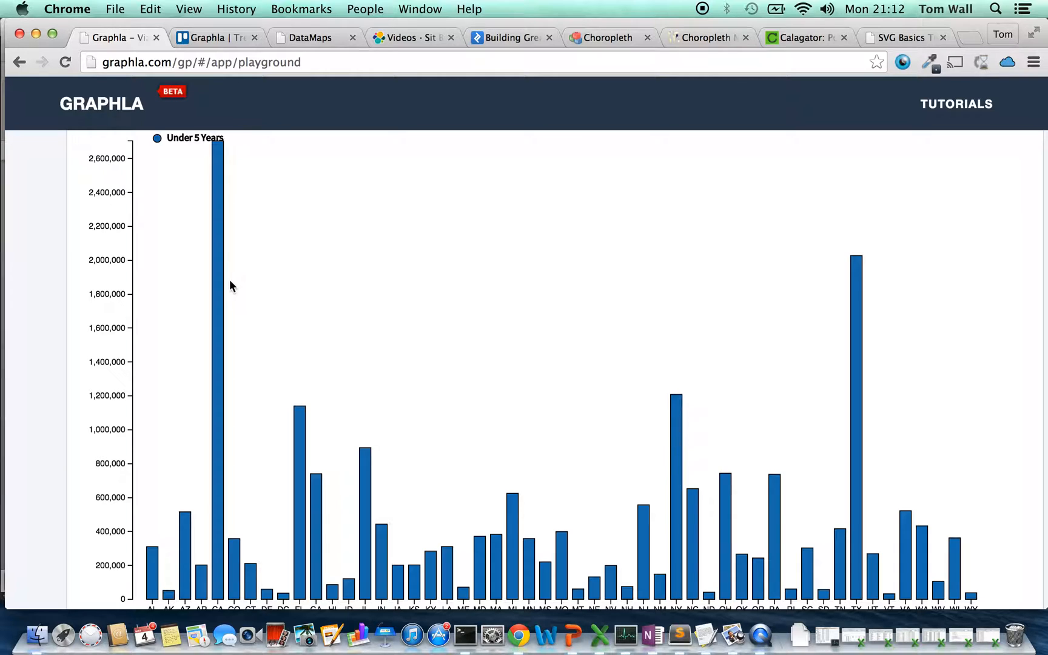
pyautogui.scroll(-2, 218, 285)
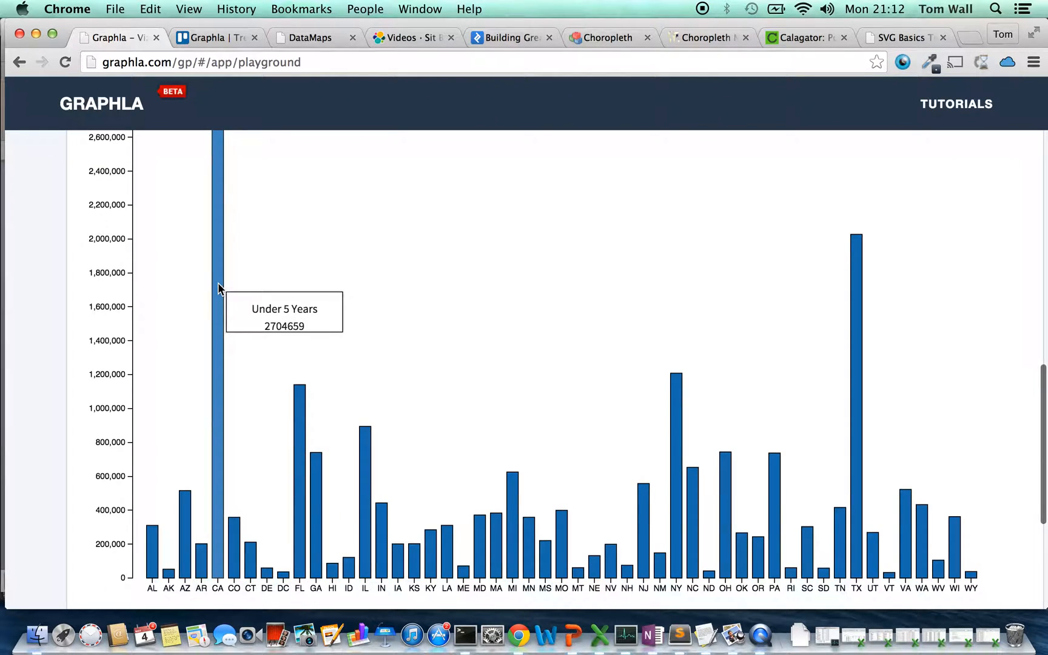
pyautogui.moveTo(858, 305)
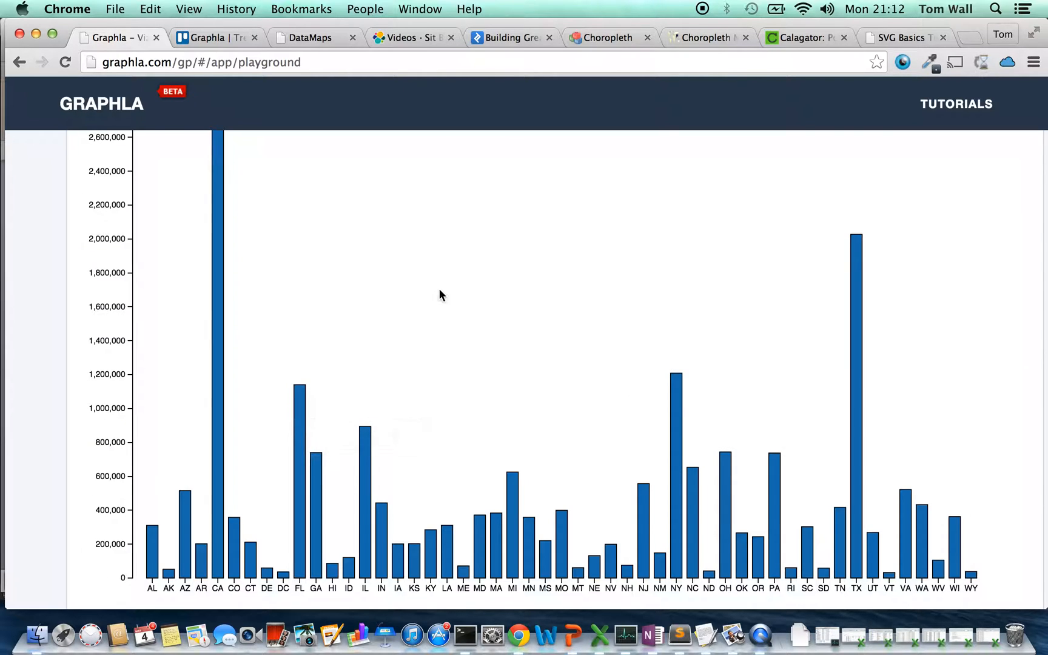
pyautogui.scroll(3, 440, 289)
pyautogui.scroll(-2, 440, 295)
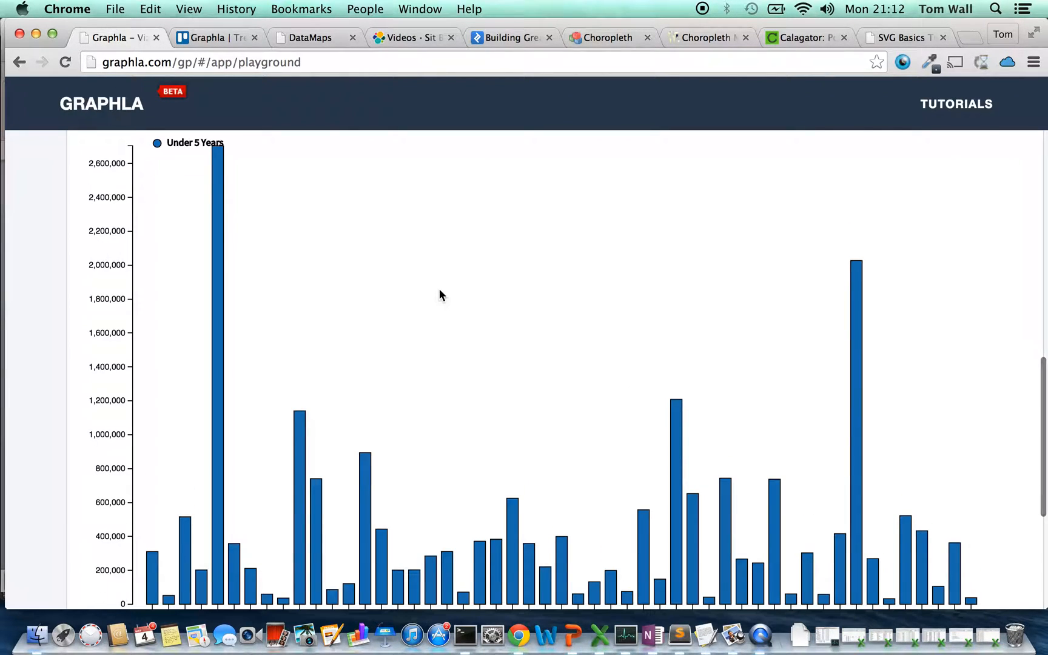
# Add the 5 to 13 Years, 14 to 17 Years, 18 to 24 Years and 25 to 44 Years fields to Metric
pyautogui.scroll(10, 439, 289)
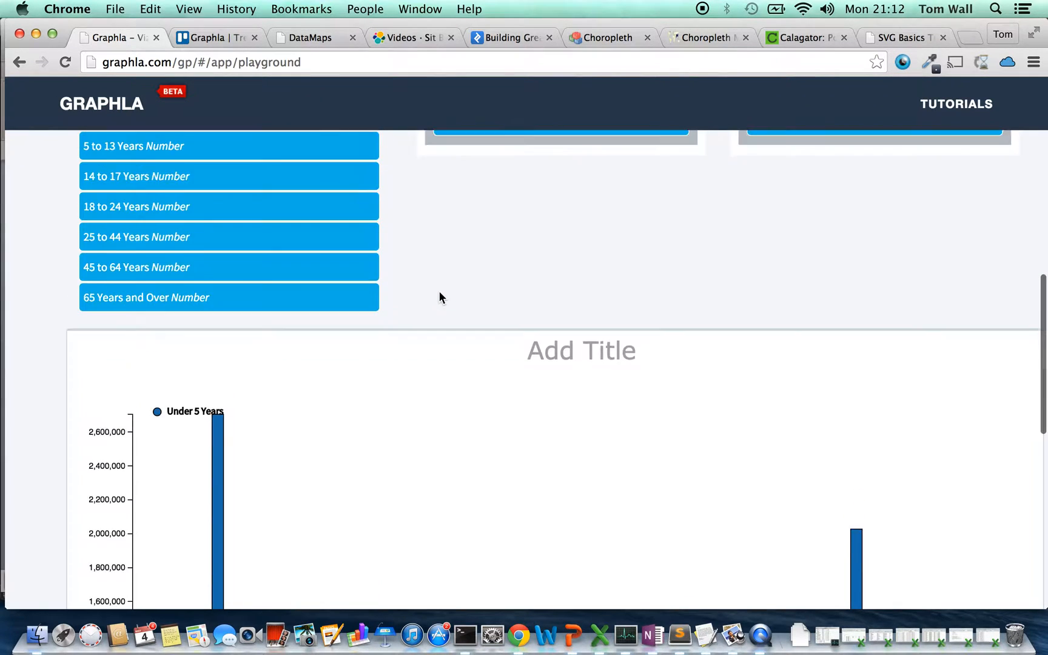
pyautogui.scroll(5, 439, 297)
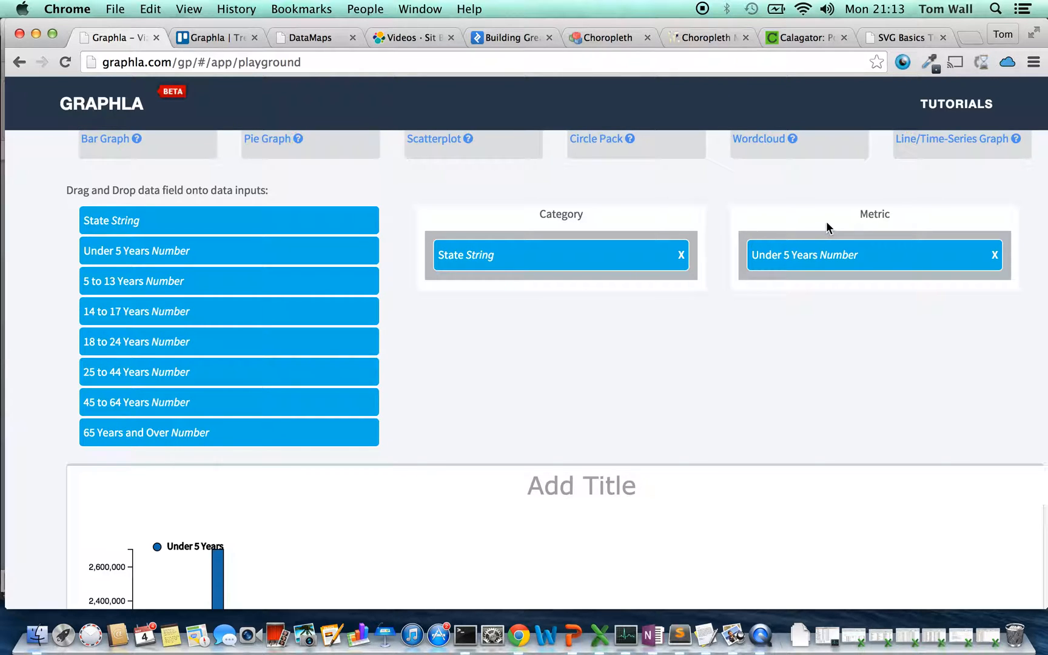
pyautogui.moveTo(302, 286); pyautogui.dragTo(922, 284)
pyautogui.moveTo(296, 306); pyautogui.dragTo(892, 296)
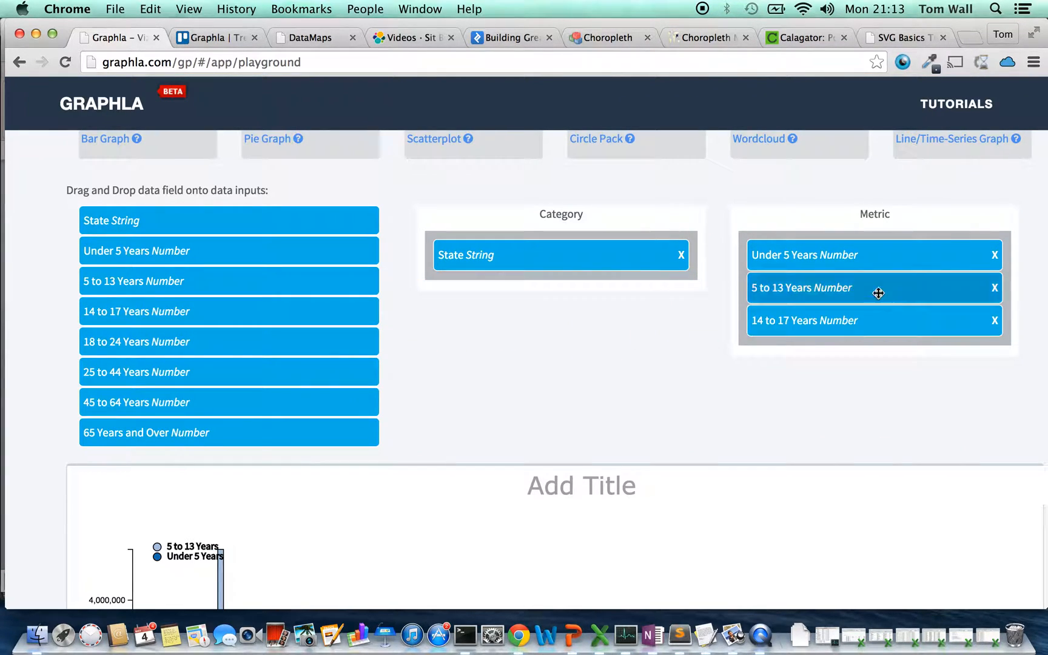
pyautogui.moveTo(206, 341); pyautogui.dragTo(809, 334)
pyautogui.moveTo(222, 375); pyautogui.dragTo(797, 385)
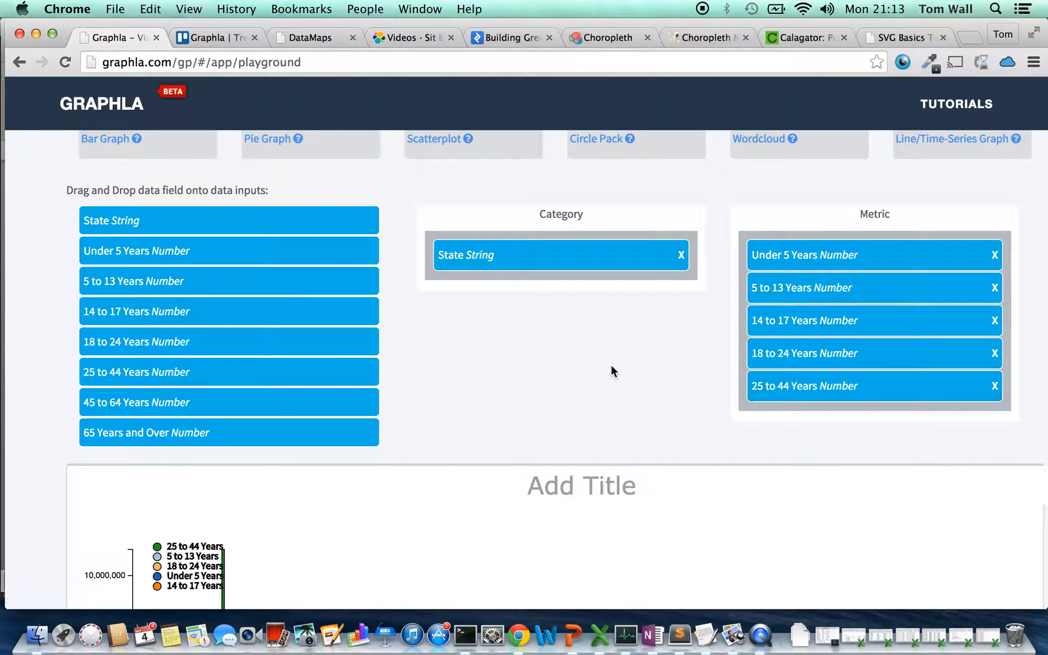
# Examine the grouped bar graph, comparing the five age groups across all the states
pyautogui.scroll(-5, 609, 366)
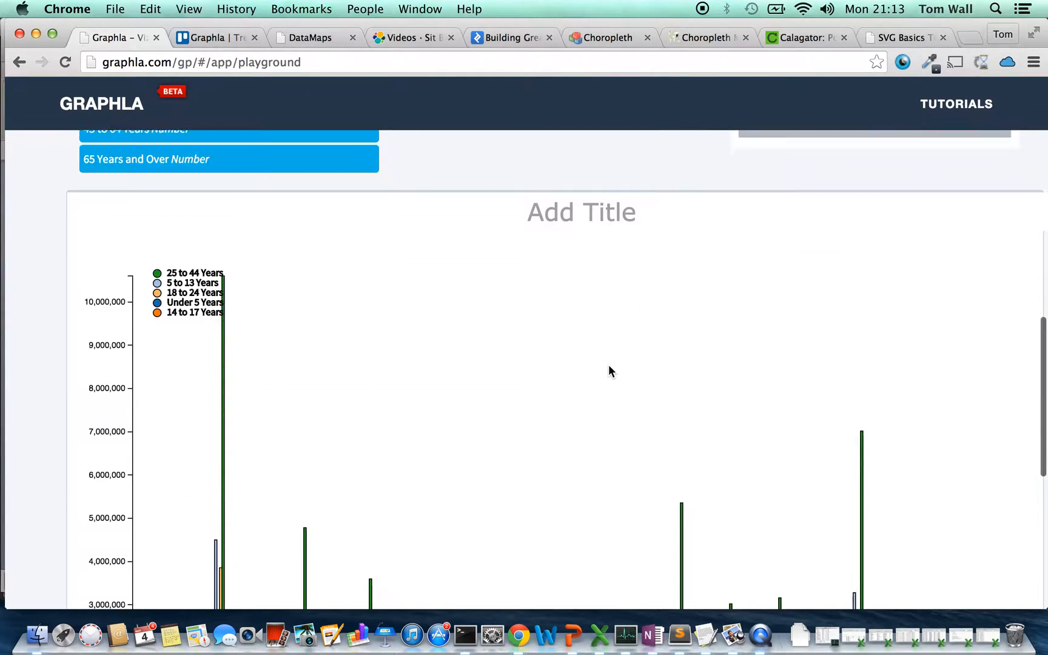
pyautogui.scroll(-3, 609, 366)
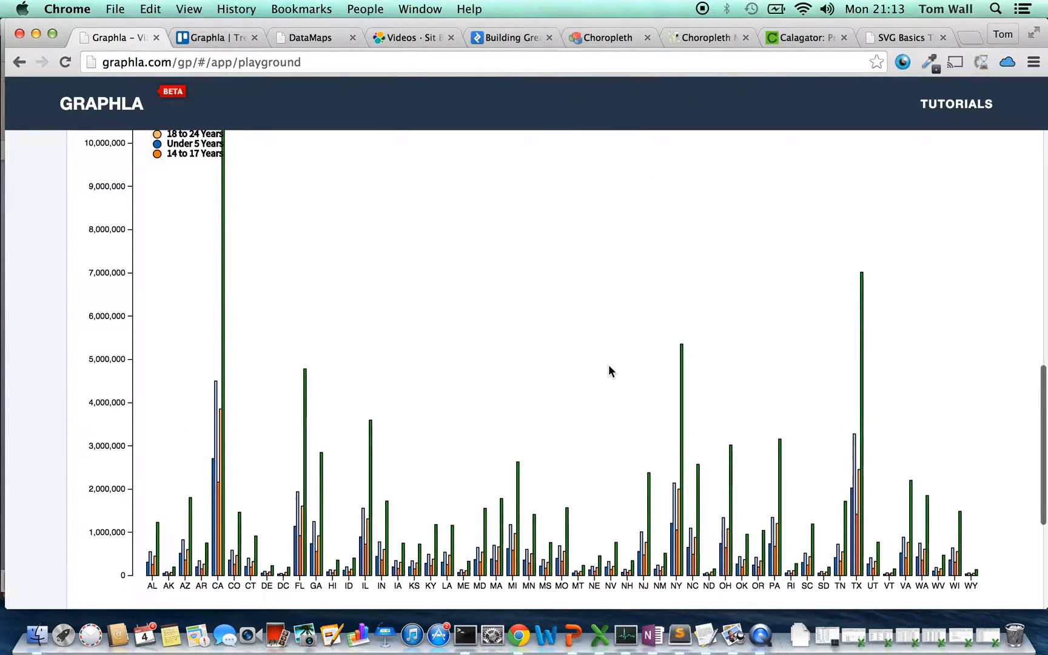
pyautogui.scroll(1, 608, 364)
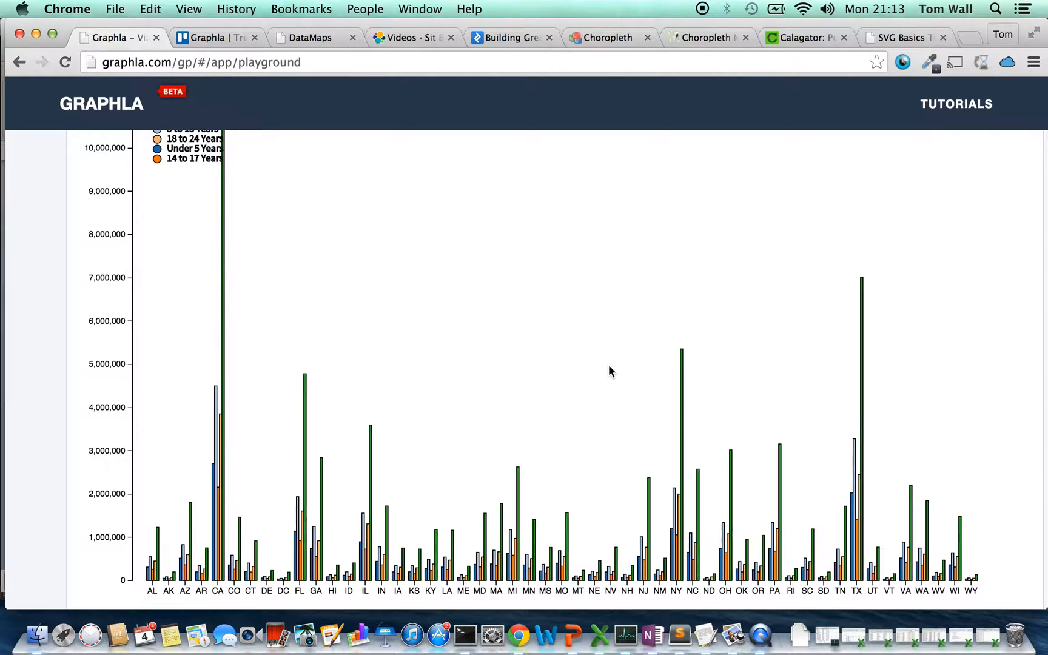
pyautogui.scroll(-2, 609, 369)
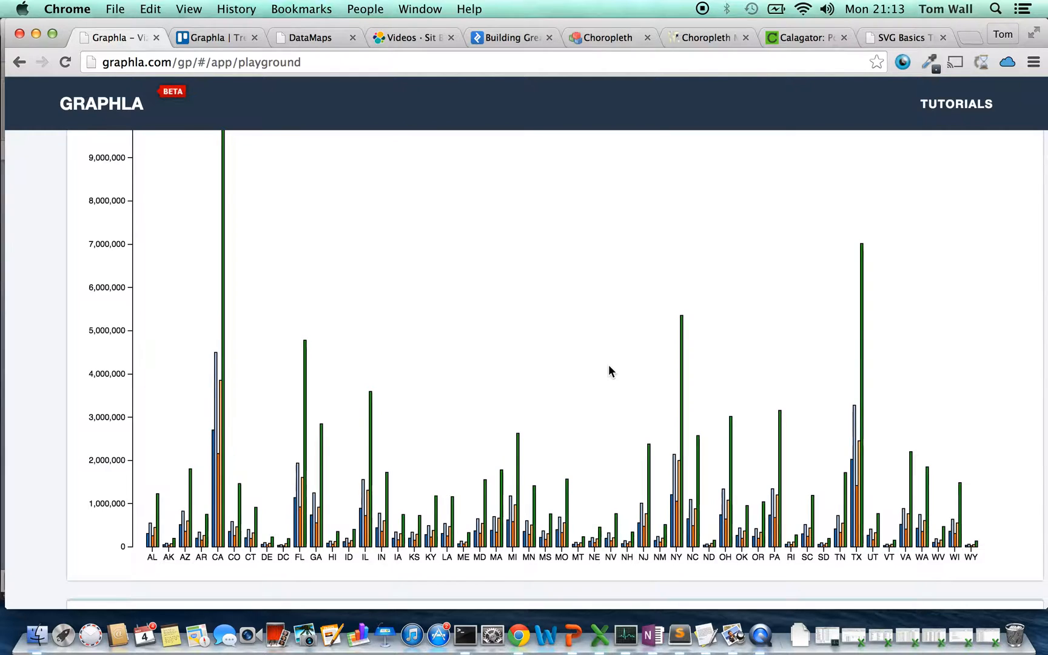
pyautogui.scroll(2, 610, 371)
pyautogui.scroll(-1, 609, 371)
pyautogui.scroll(-2, 610, 370)
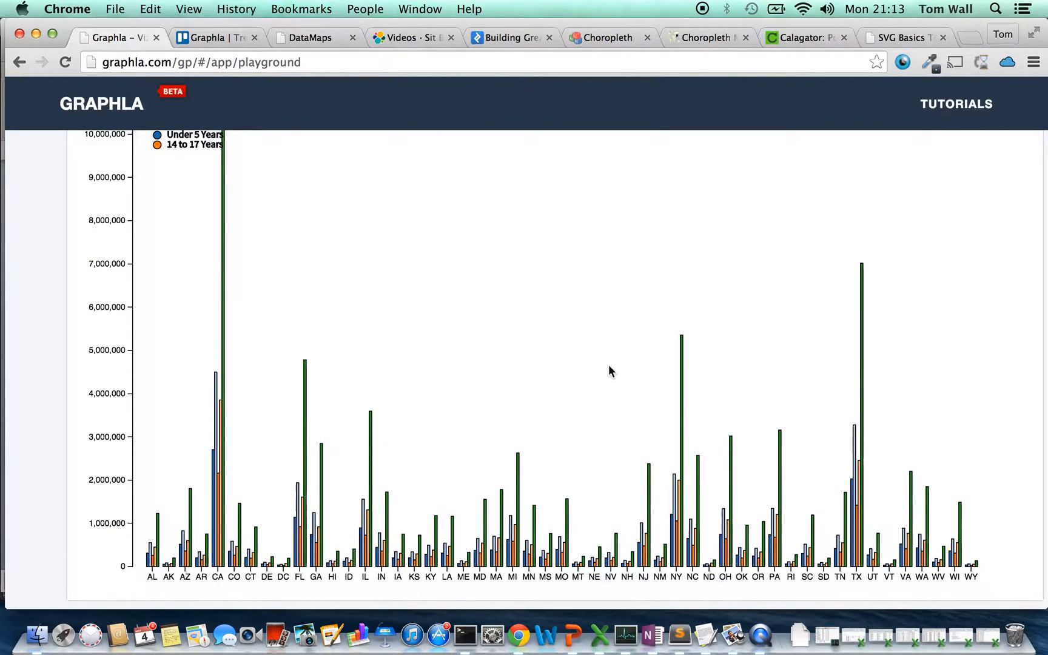
pyautogui.scroll(1, 609, 370)
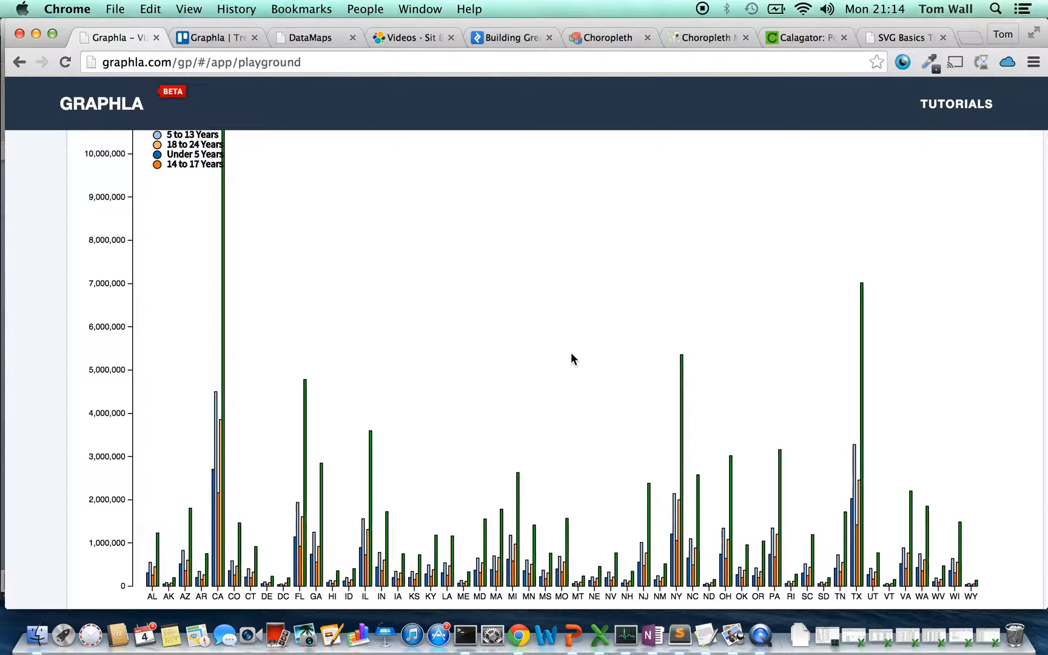
pyautogui.scroll(-1, 571, 354)
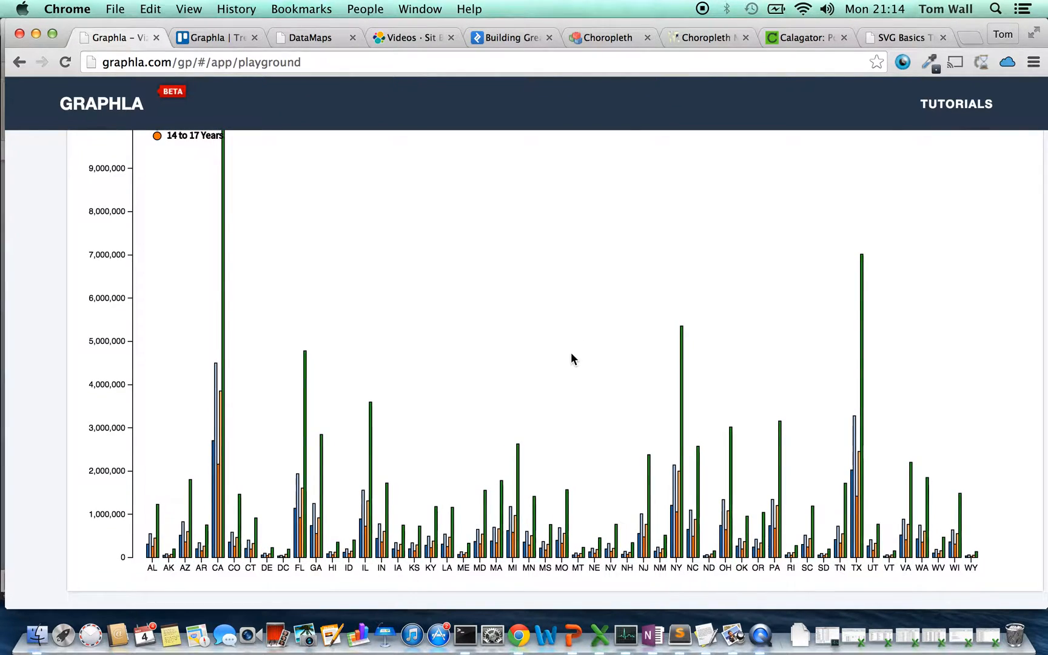
# Change the bar graph's layout from grouped bars to Stack Bars
pyautogui.scroll(-2, 573, 357)
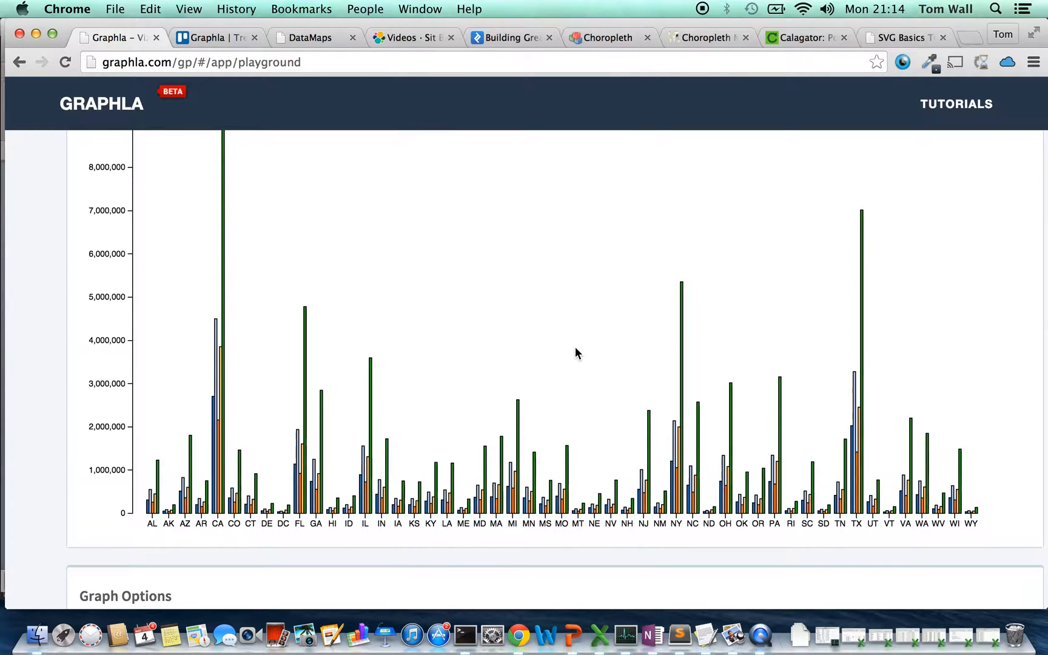
pyautogui.scroll(-1, 577, 353)
pyautogui.scroll(-4, 576, 353)
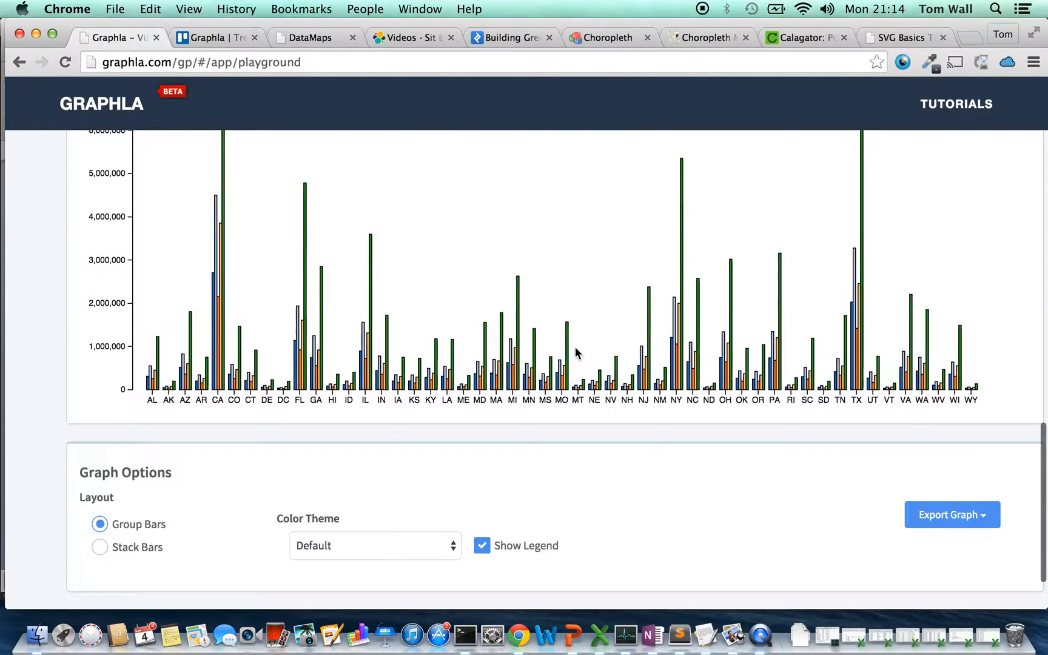
pyautogui.click(100, 540)
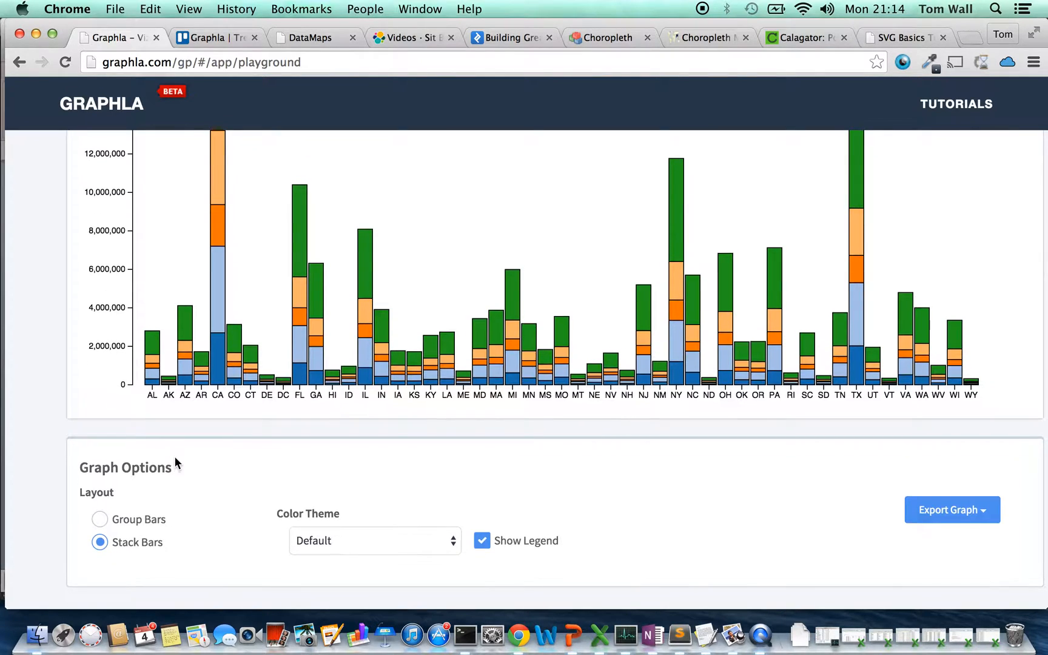
# Examine the stacked bar graph and inspect the age-group segment values of states such as CA, FL, IL, MI and MO
pyautogui.scroll(1, 175, 459)
pyautogui.scroll(-1, 176, 459)
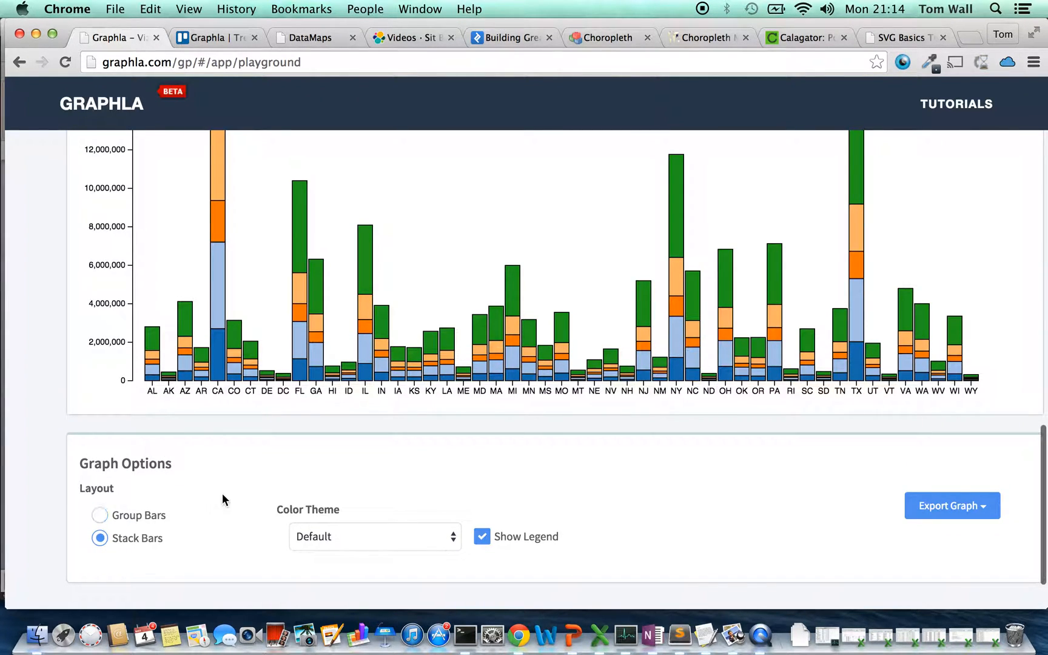
pyautogui.scroll(3, 237, 482)
pyautogui.scroll(2, 242, 482)
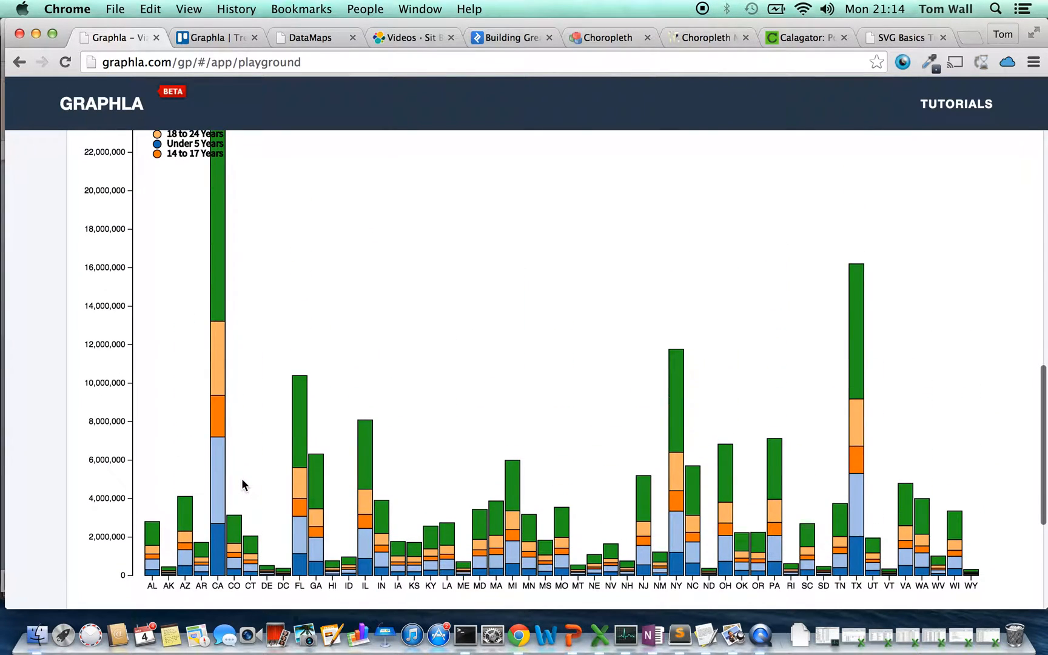
pyautogui.scroll(-1, 242, 479)
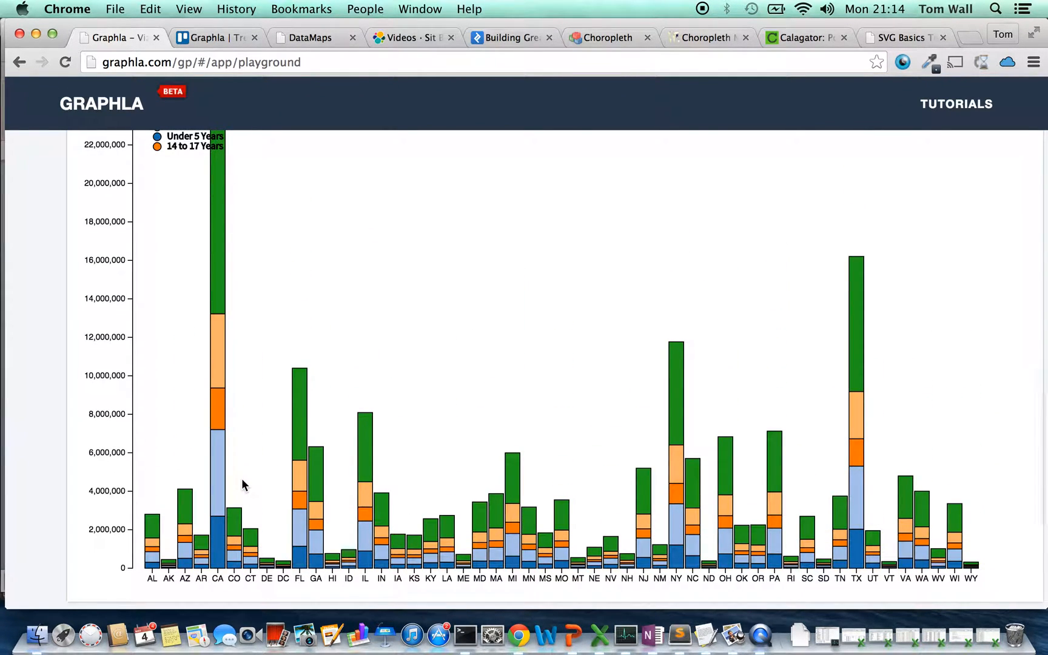
pyautogui.moveTo(220, 267)
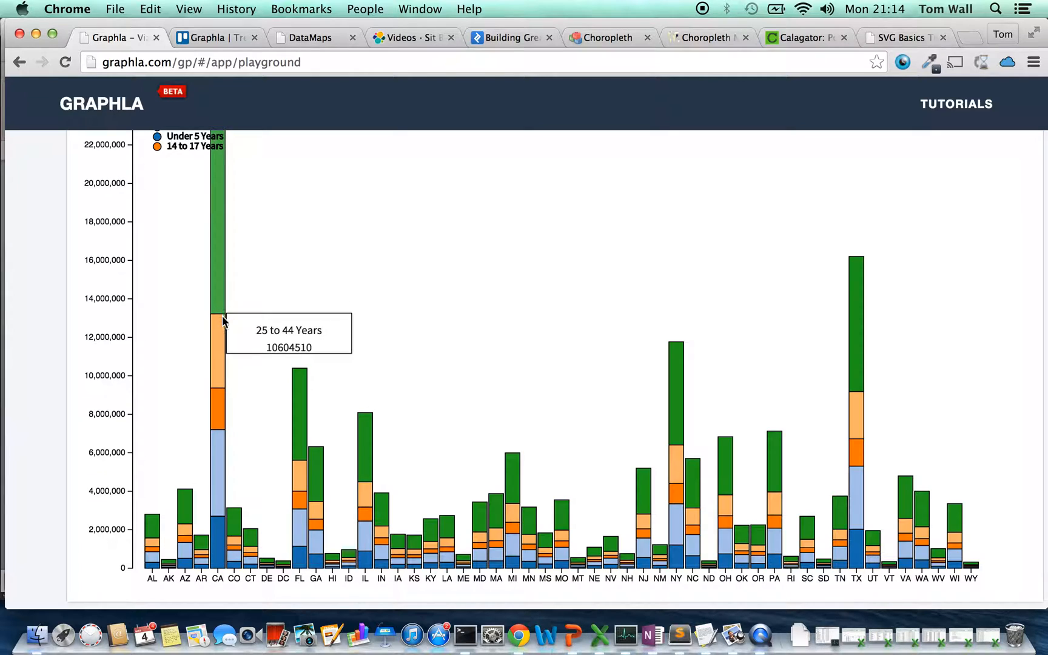
pyautogui.moveTo(220, 329)
pyautogui.scroll(1, 220, 327)
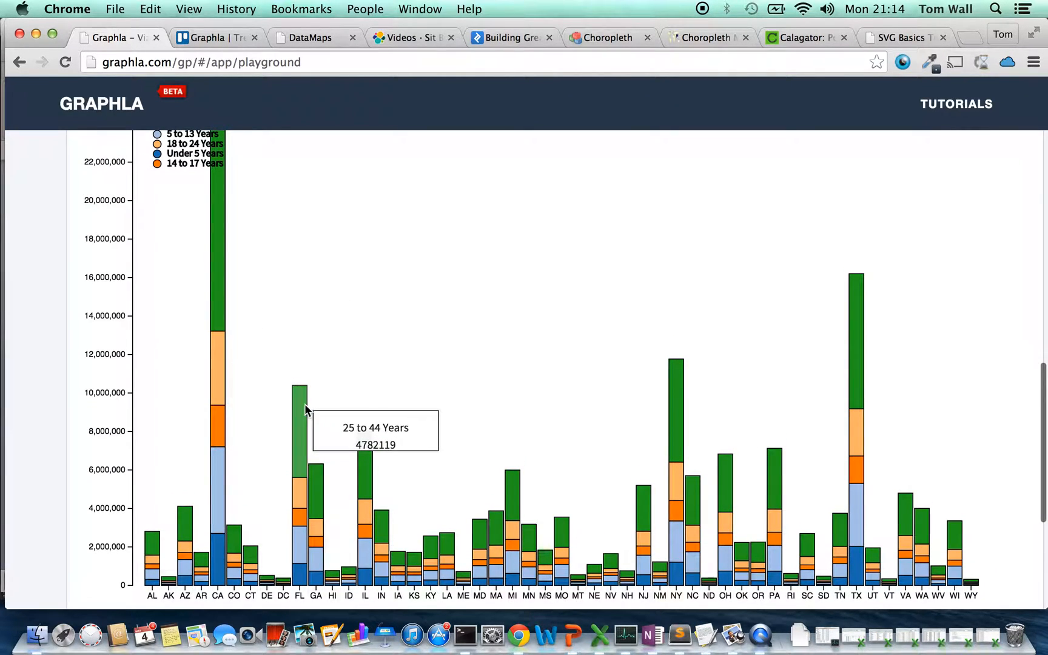
pyautogui.moveTo(365, 444)
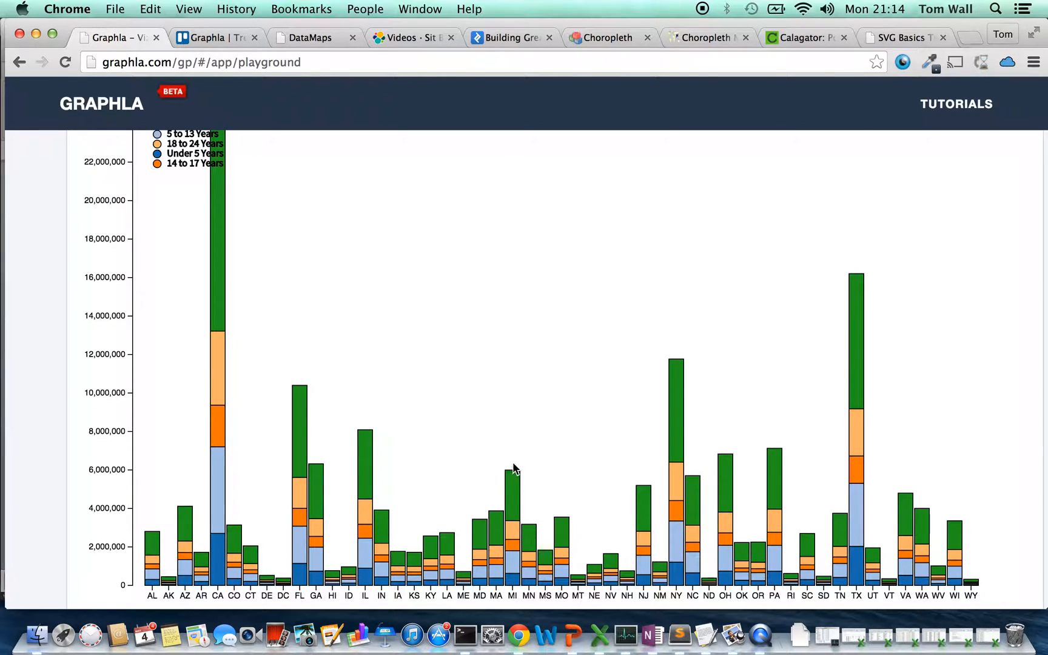
pyautogui.moveTo(513, 479)
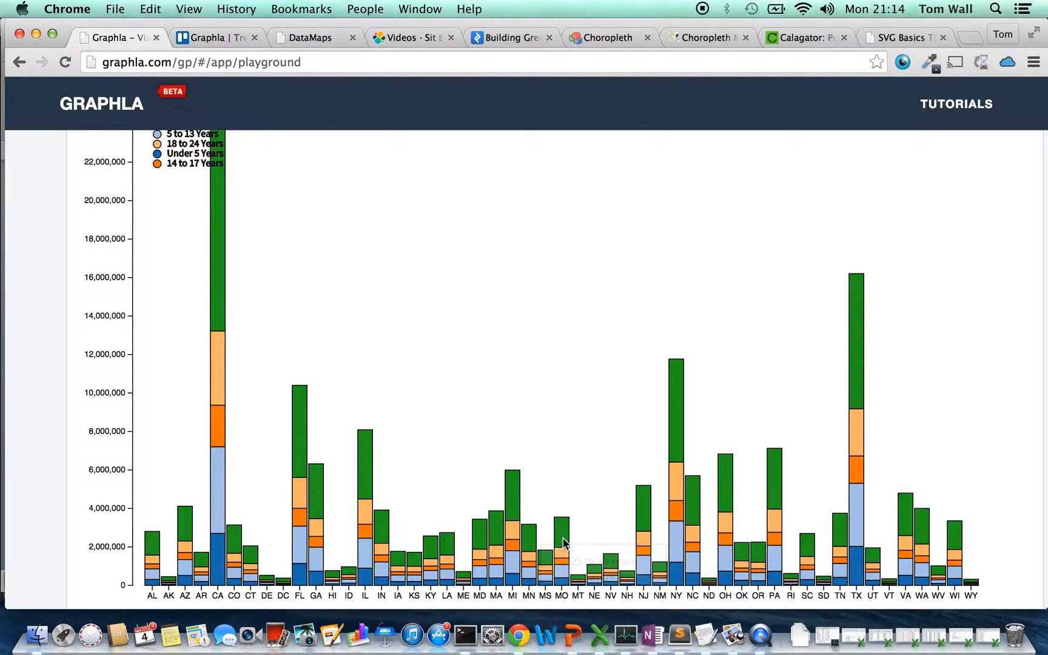
pyautogui.moveTo(568, 534)
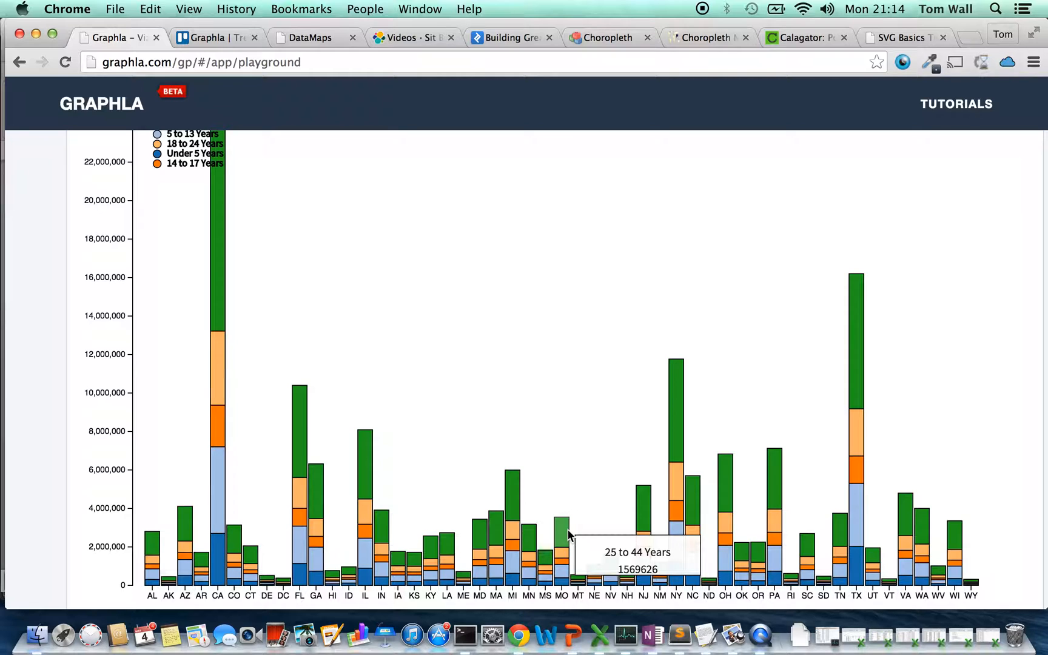
pyautogui.scroll(-5, 568, 530)
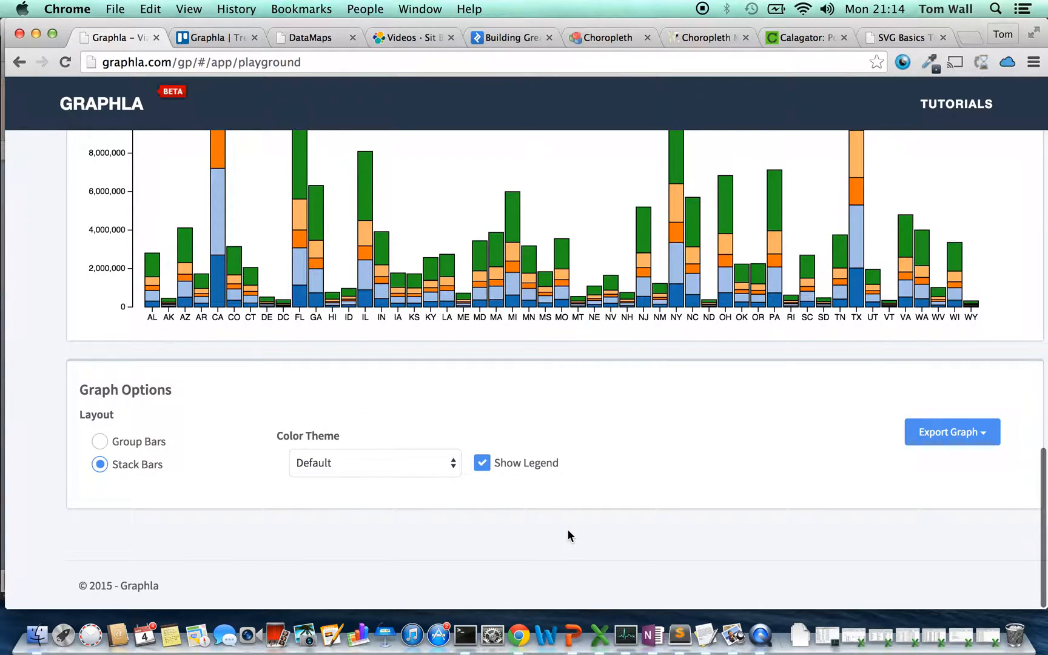
# Try the Blue Purple, Theme1 and Theme2 color themes on the stacked bar graph
pyautogui.click(445, 466)
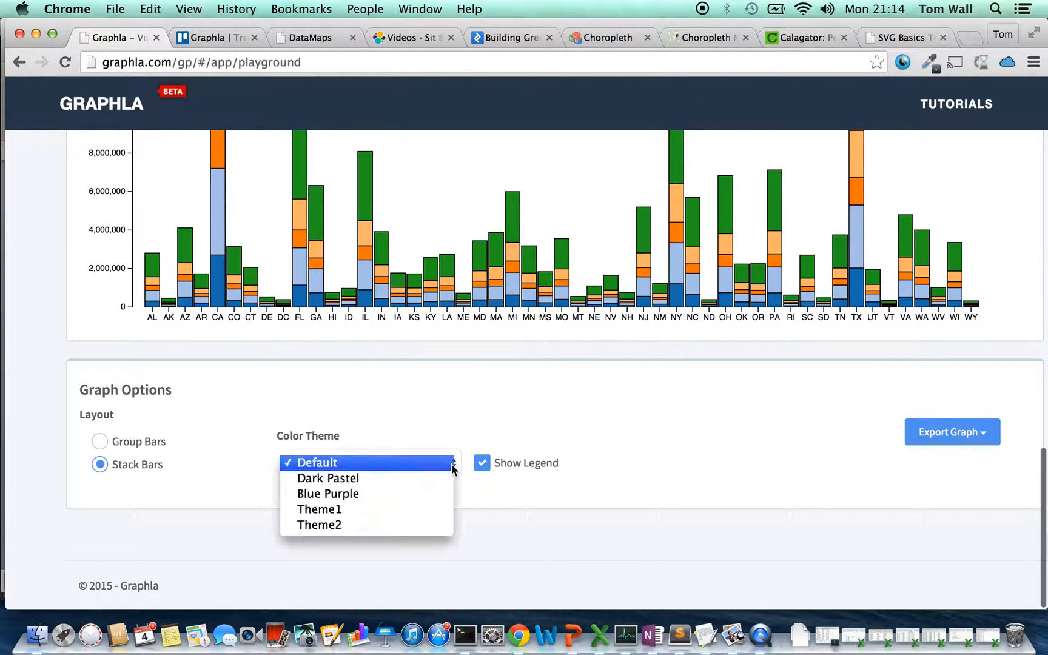
pyautogui.click(397, 496)
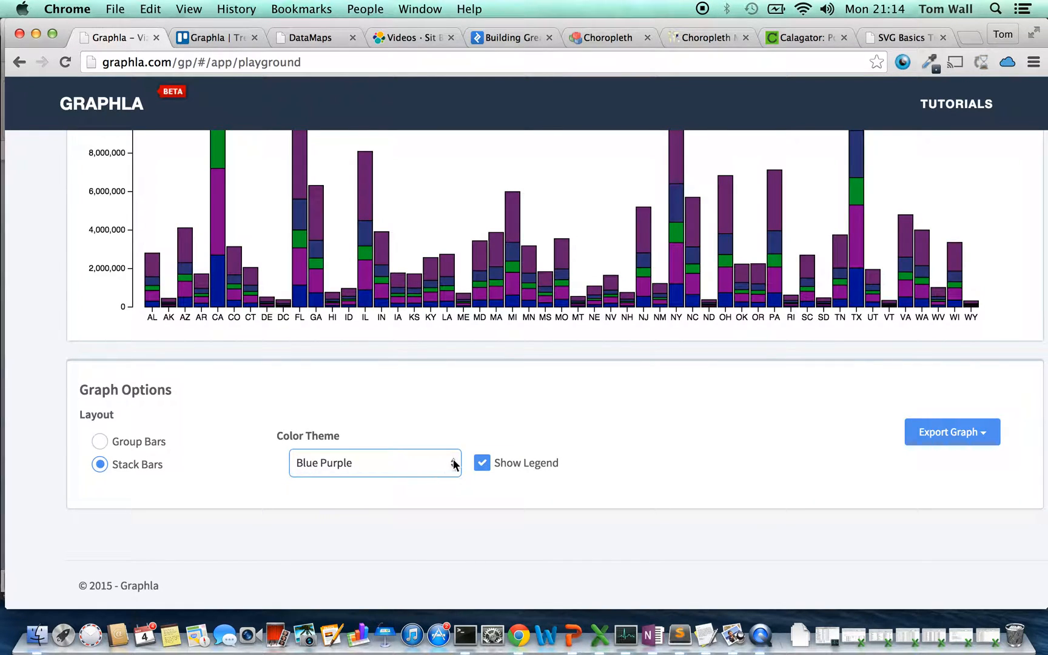
pyautogui.click(452, 464)
pyautogui.click(397, 479)
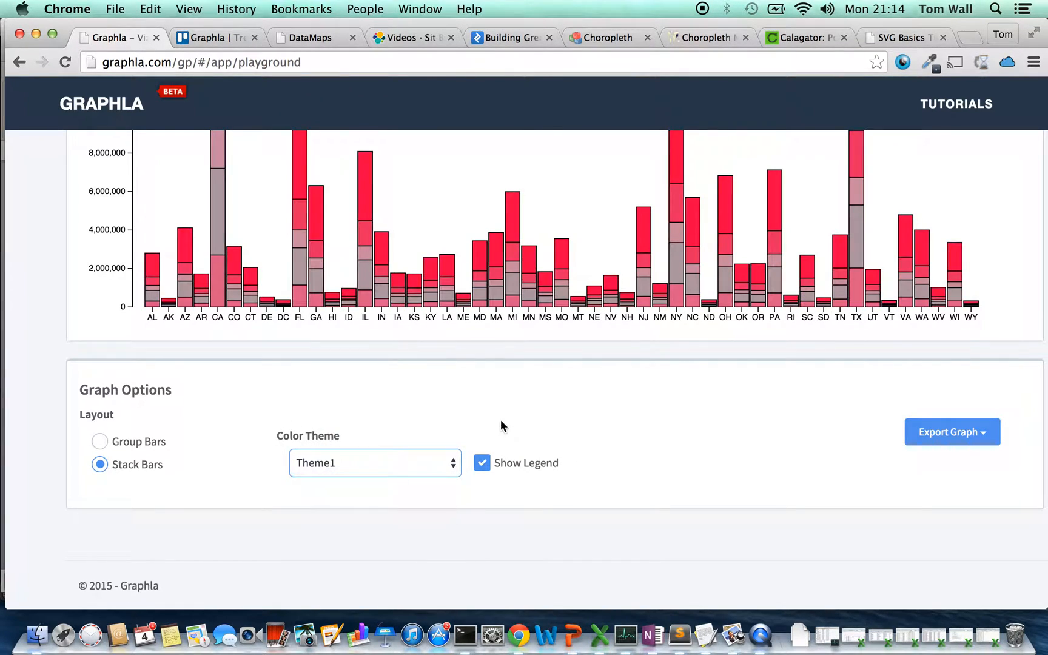
pyautogui.click(452, 463)
pyautogui.click(430, 483)
pyautogui.scroll(5, 474, 372)
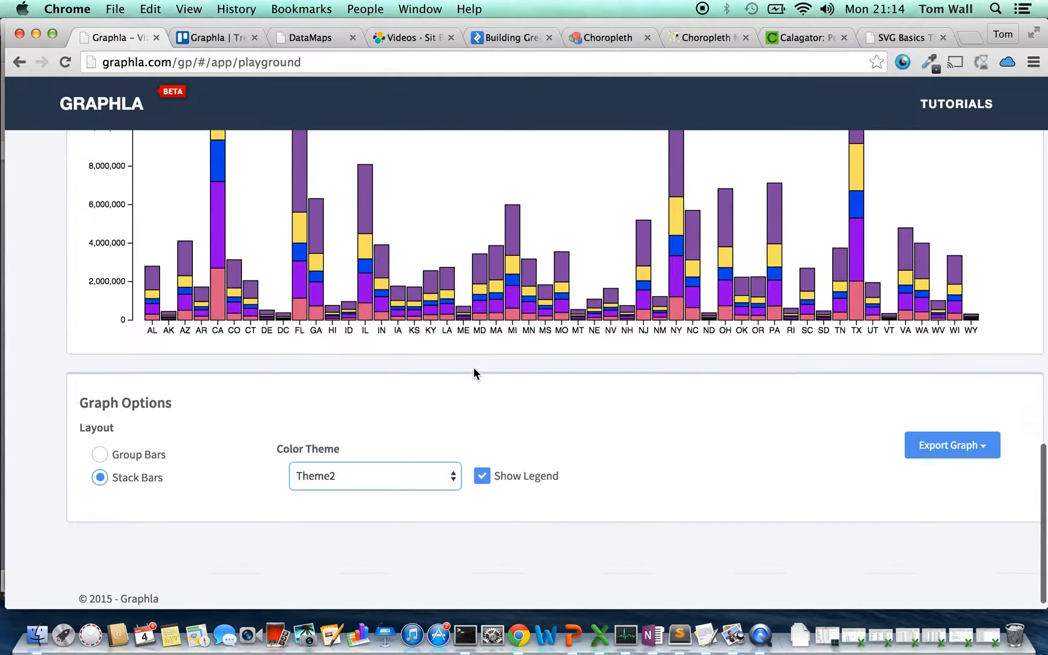
pyautogui.scroll(-3, 475, 373)
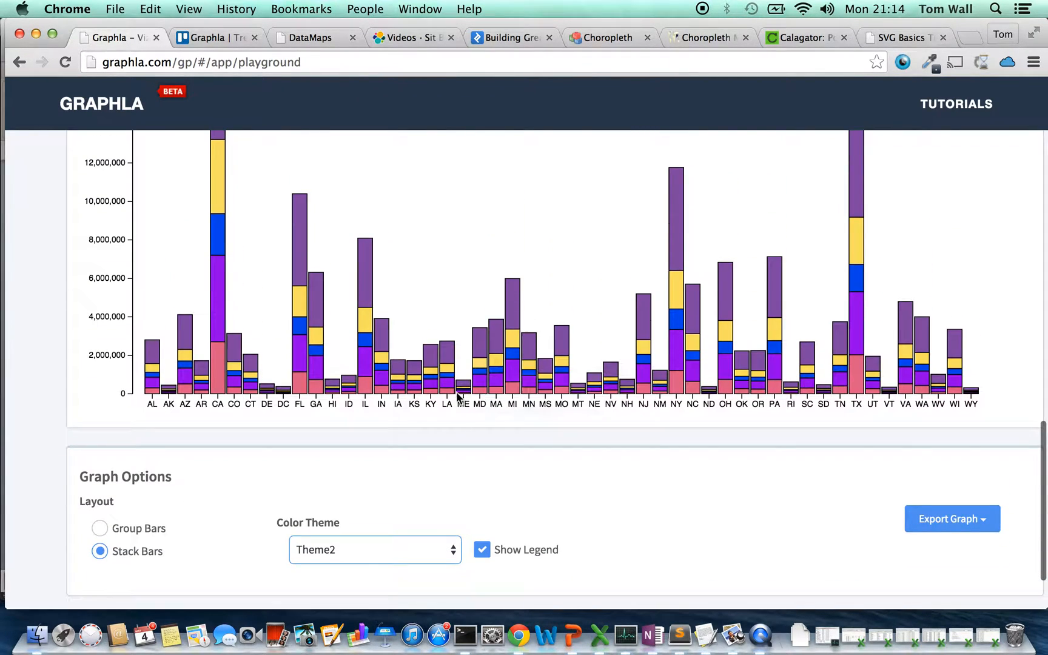
# Set the graph's color theme to Blue Purple
pyautogui.click(454, 552)
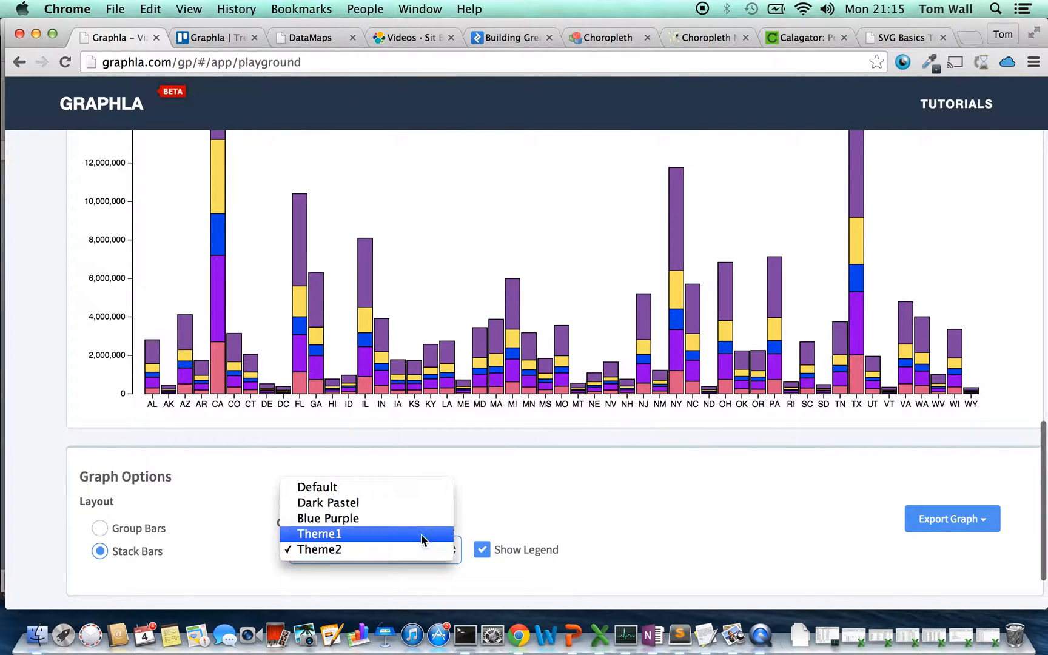
pyautogui.click(411, 515)
pyautogui.scroll(6, 530, 358)
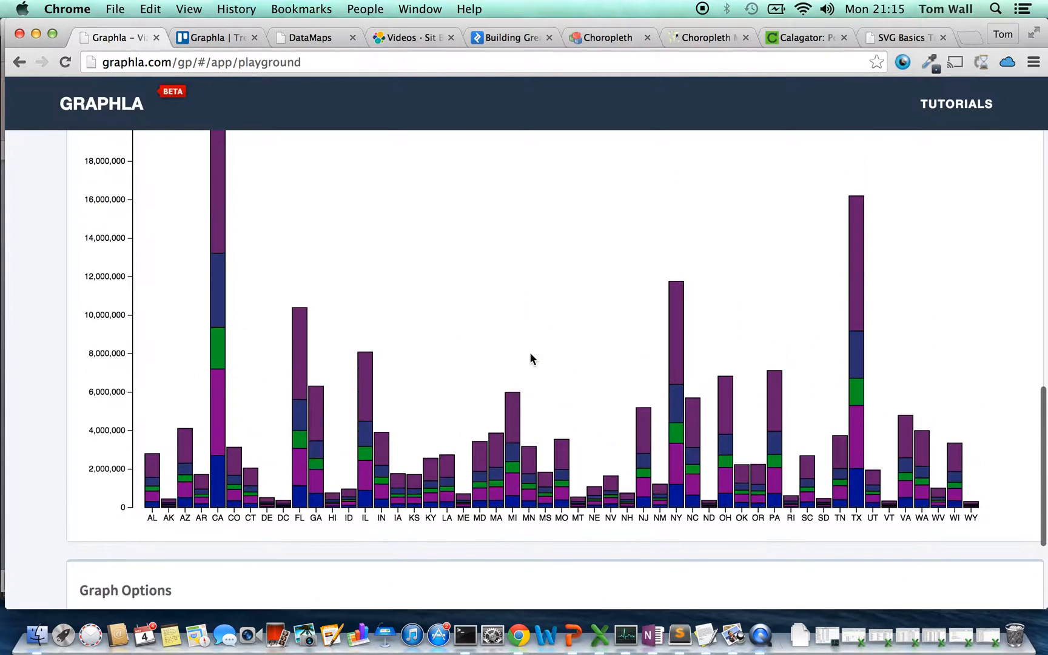
pyautogui.scroll(-1, 530, 359)
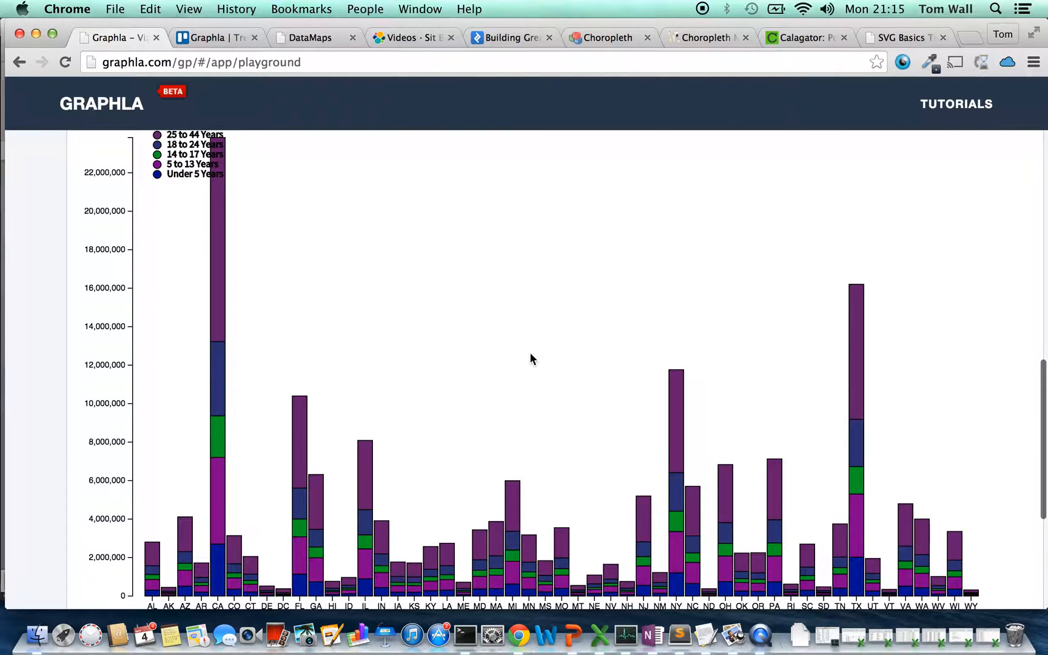
# Move the legend off the CA bar into the empty area of the graph between the NY and TX bars
pyautogui.scroll(-4, 530, 358)
pyautogui.scroll(5, 531, 359)
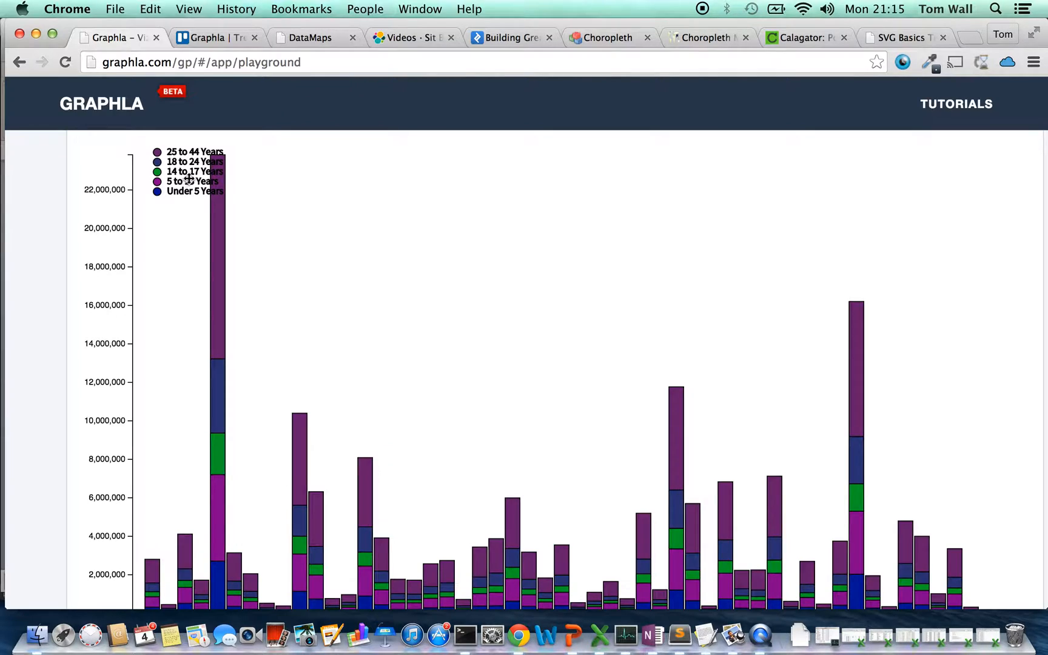
pyautogui.moveTo(190, 177); pyautogui.dragTo(775, 192)
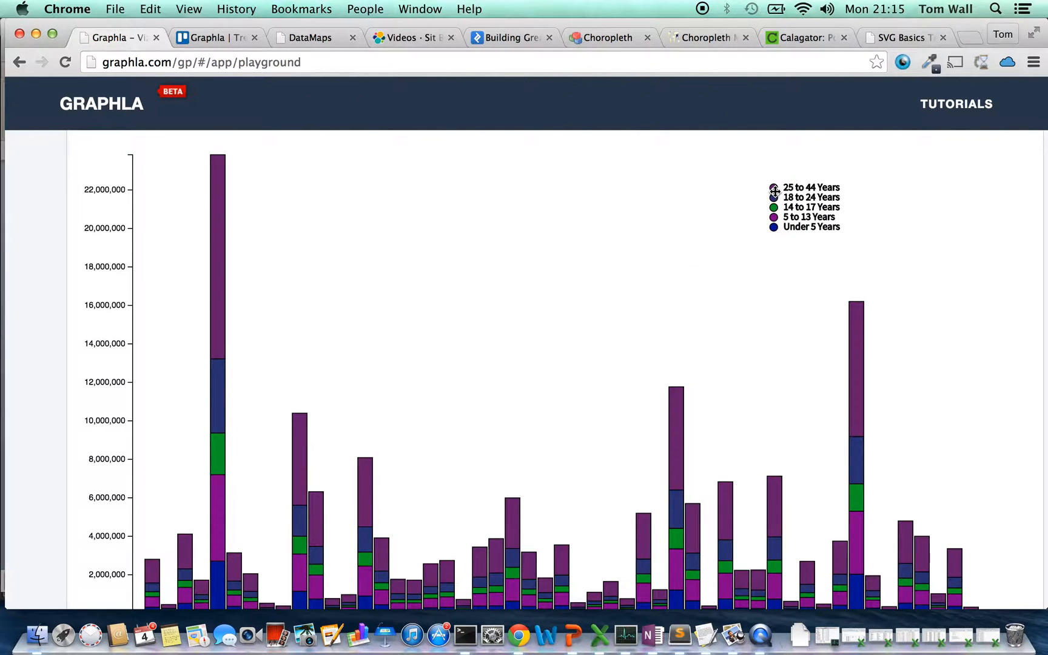
pyautogui.scroll(-3, 582, 260)
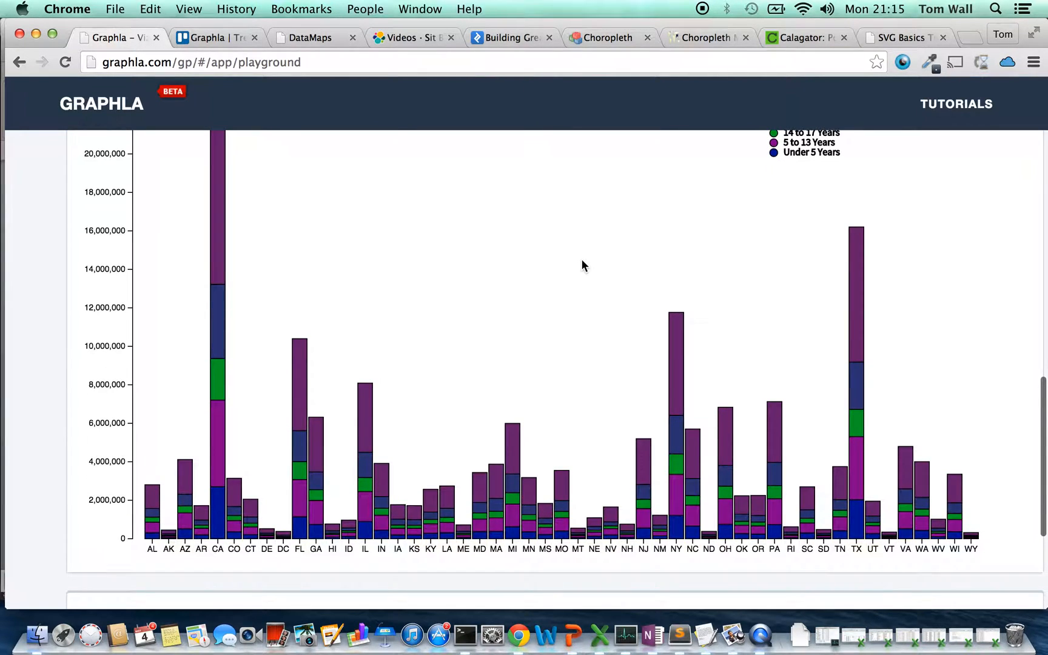
# Export the stacked bar graph as a PNG download
pyautogui.scroll(-5, 582, 265)
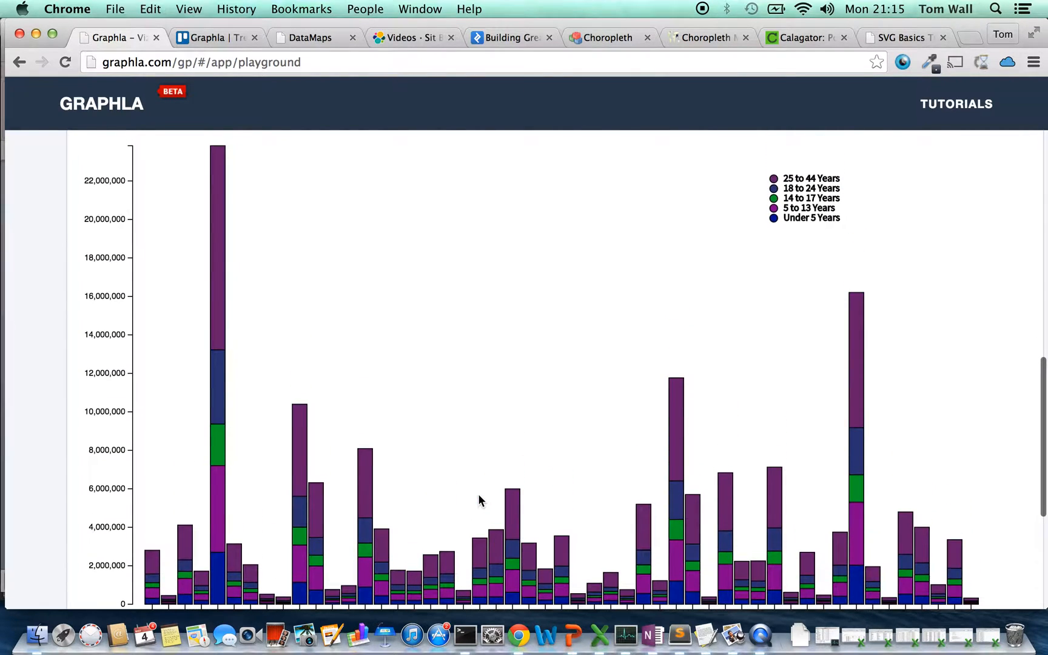
pyautogui.scroll(-5, 479, 500)
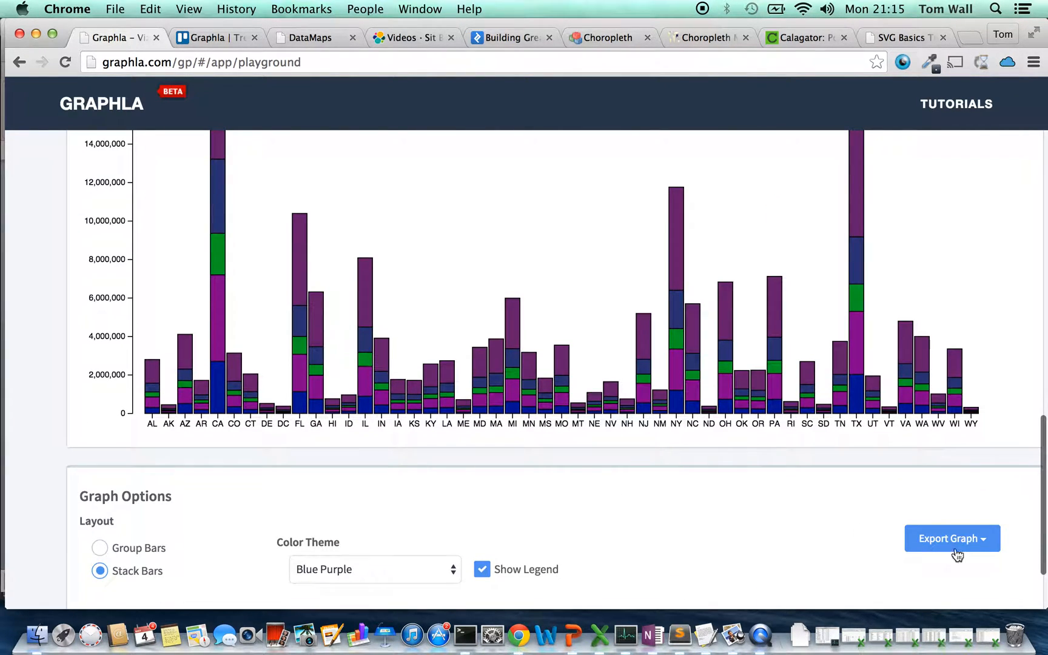
pyautogui.scroll(-2, 842, 520)
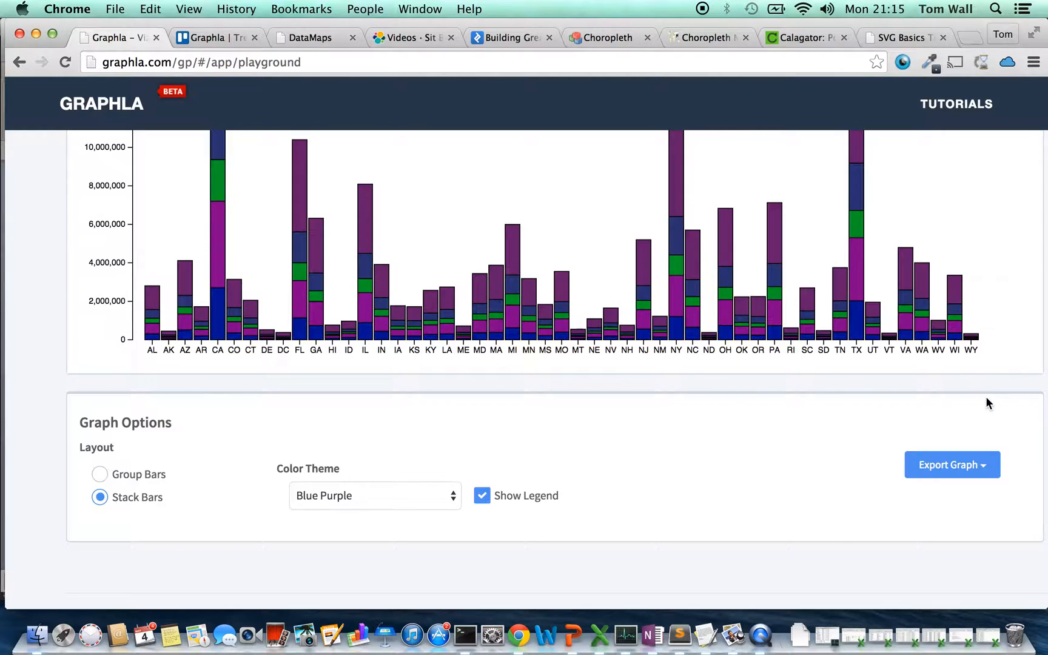
pyautogui.click(988, 470)
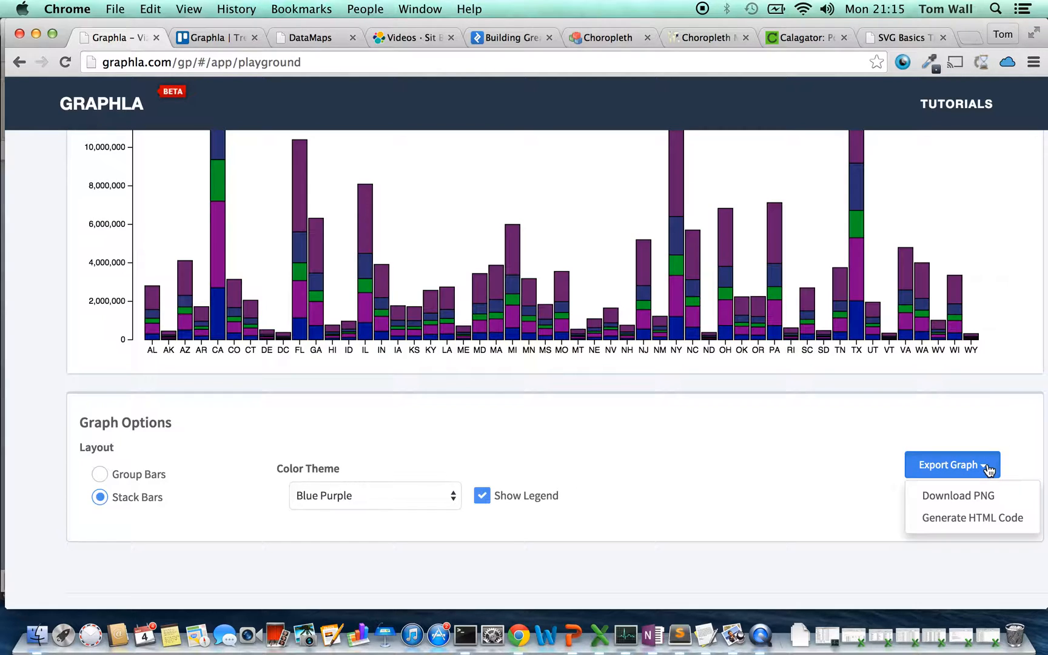
pyautogui.click(975, 499)
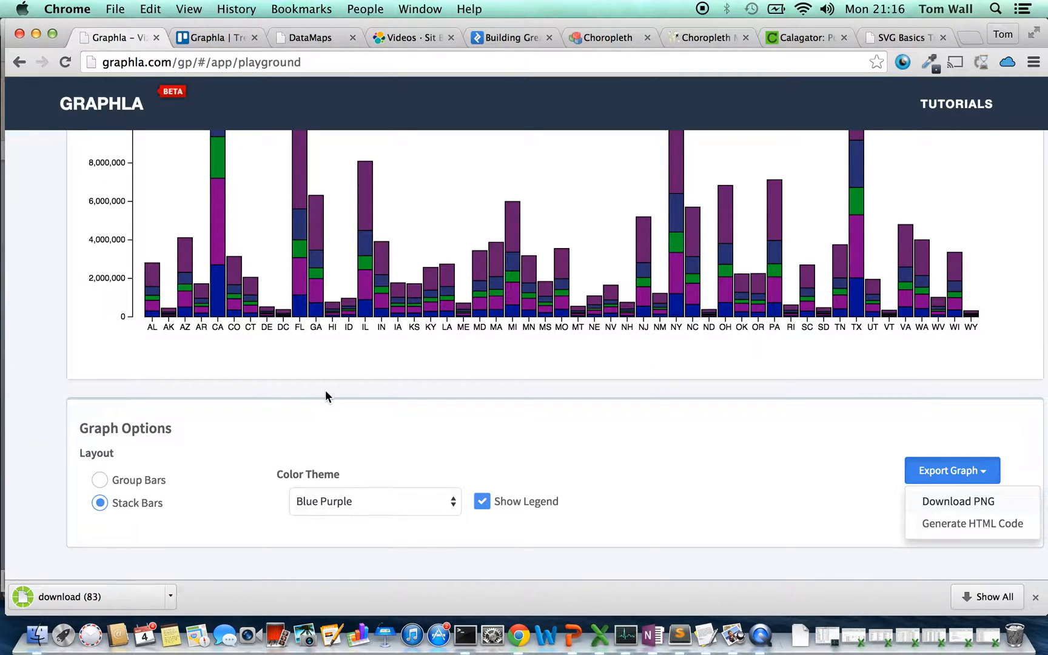
# Copy the whole downloaded graph image from Preview and paste it onto the blank slide in PowerPoint
pyautogui.click(95, 598)
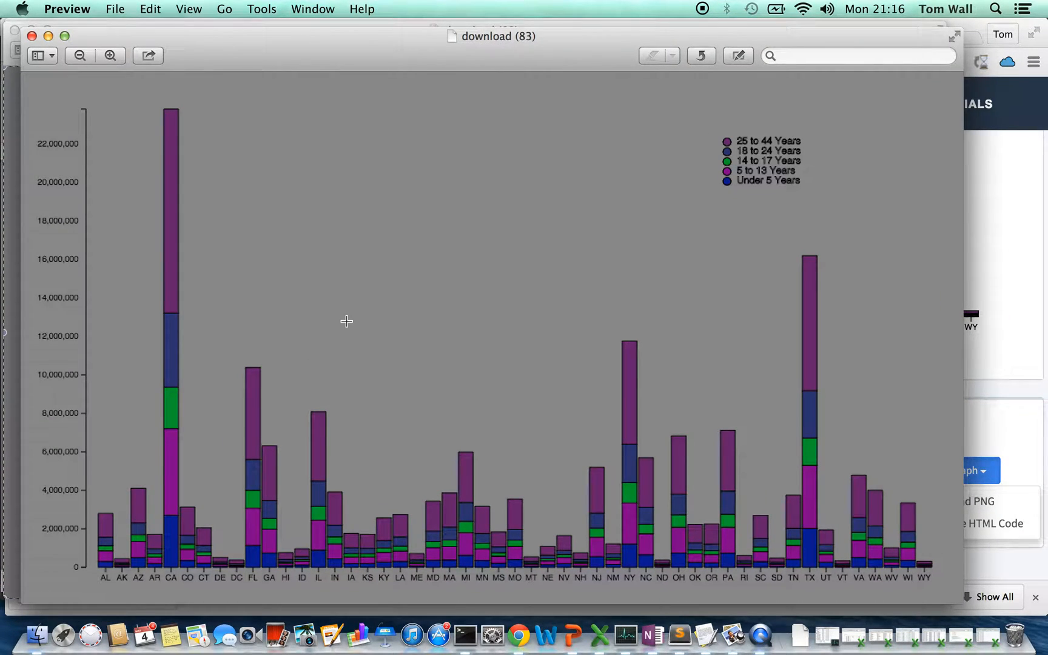
pyautogui.press('super+a')
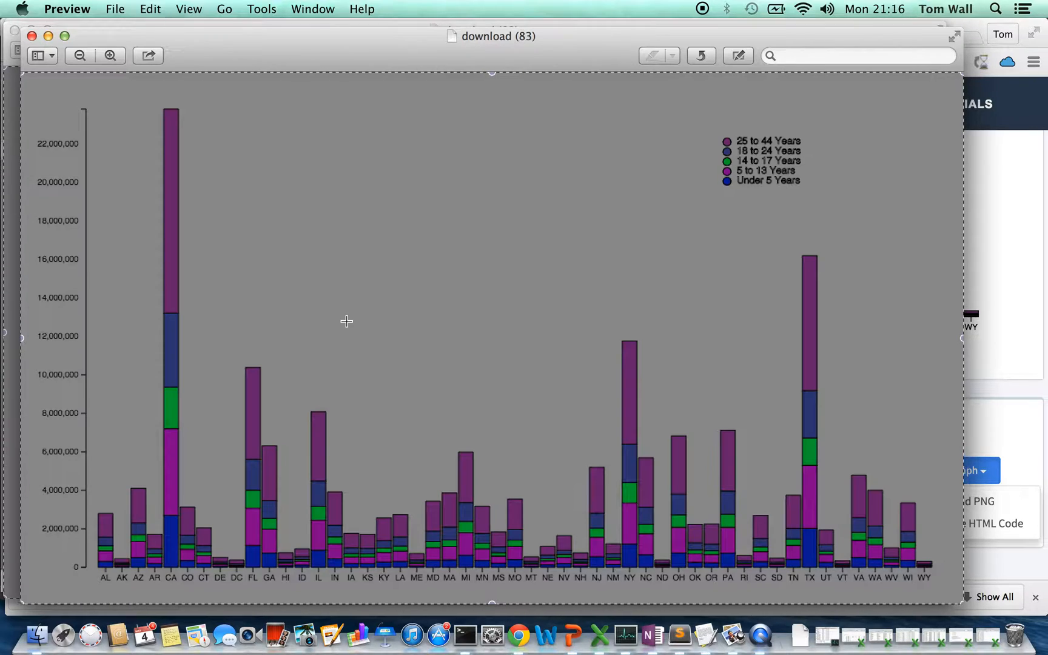
pyautogui.press('super+Tab')
pyautogui.press('super+Tab')
pyautogui.press('super+Tab')
pyautogui.press('super+Tab')
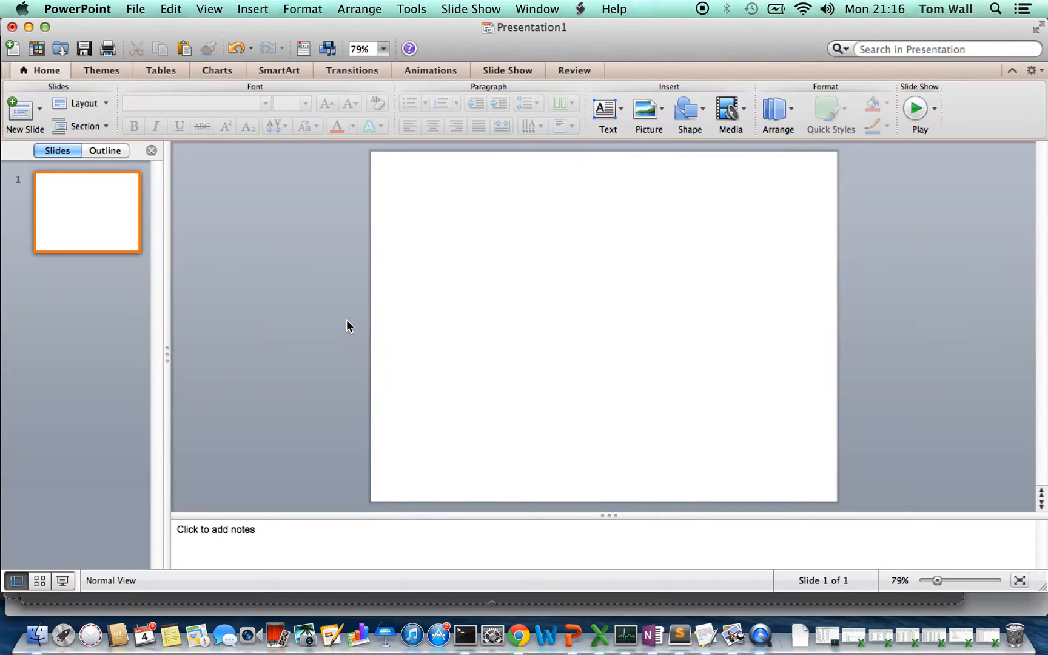
pyautogui.press('super+v')
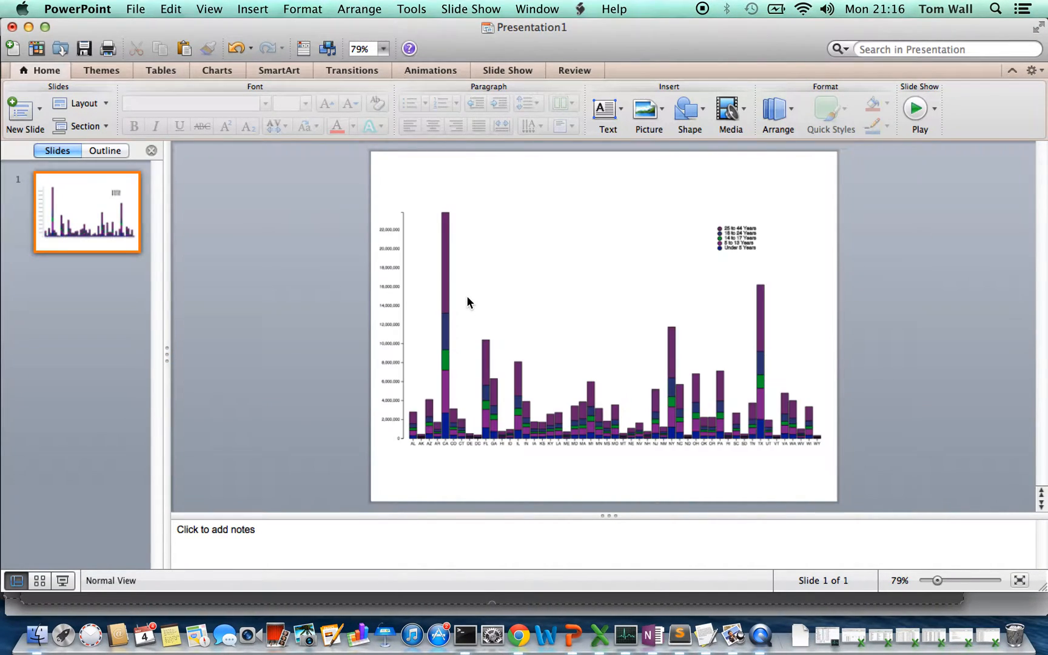
# Shrink the pasted graph to about 70% of the slide's width, placed low on the slide, and return to the Graphla page in Chrome
pyautogui.click(453, 249)
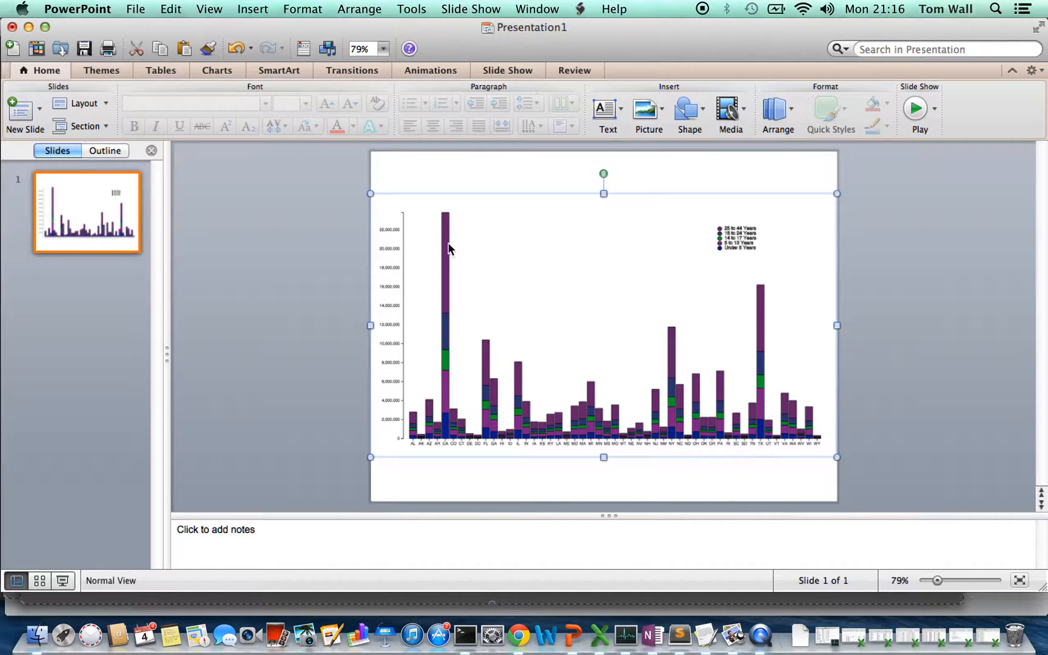
pyautogui.moveTo(371, 194); pyautogui.dragTo(507, 272)
pyautogui.moveTo(671, 374); pyautogui.dragTo(598, 386)
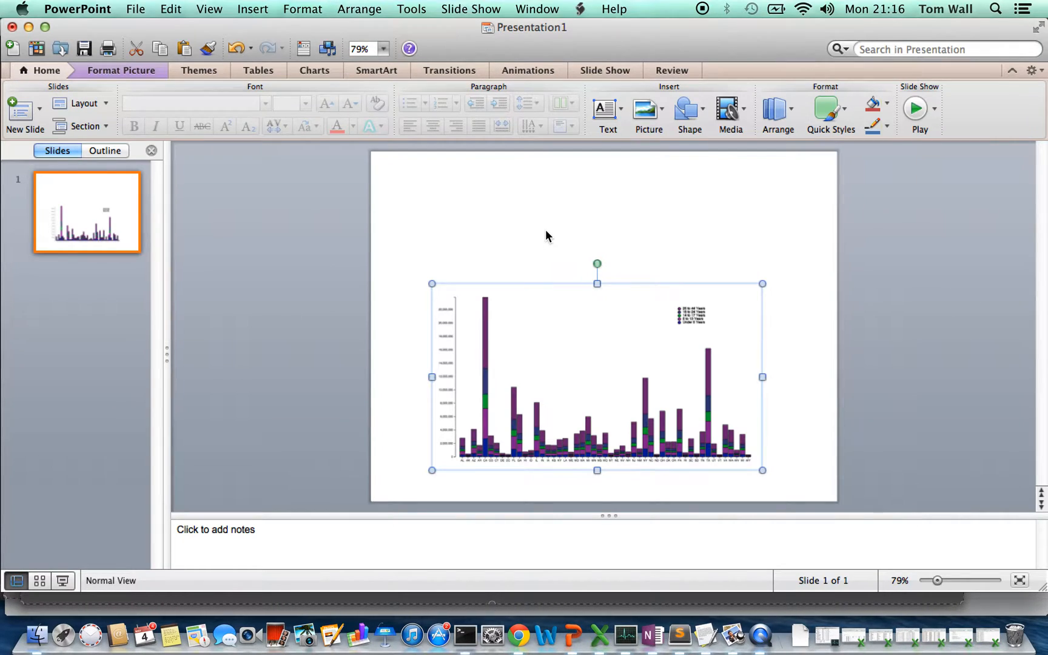
pyautogui.press('super+Tab')
pyautogui.press('super+Tab')
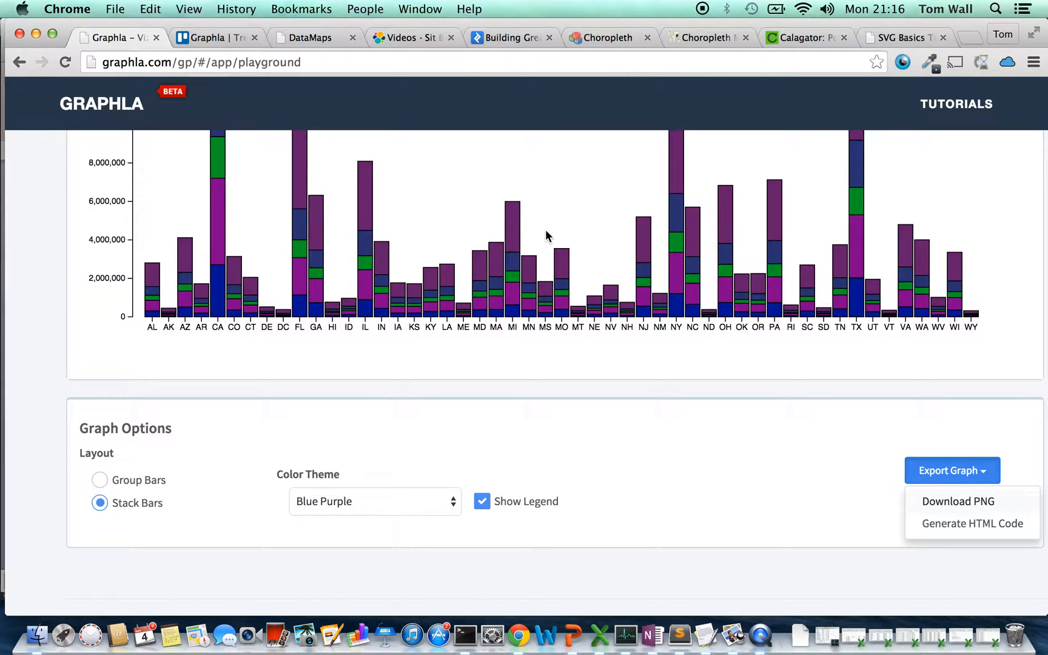
# Switch from the Graphla page to the state-age-population sheet in Excel
pyautogui.scroll(5, 545, 229)
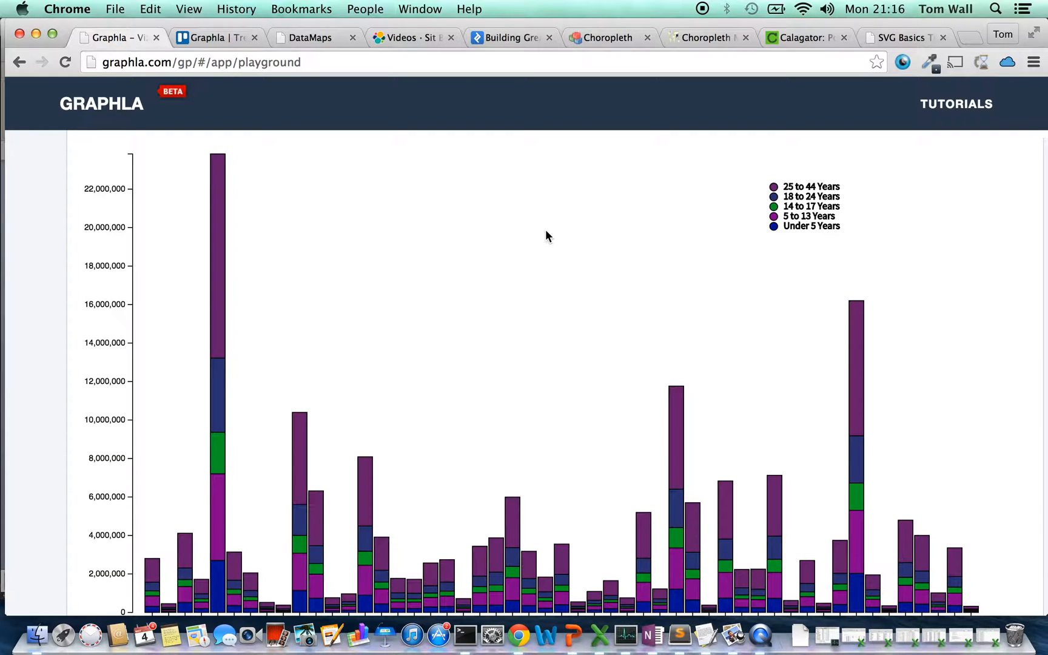
pyautogui.scroll(2, 546, 236)
pyautogui.scroll(4, 545, 232)
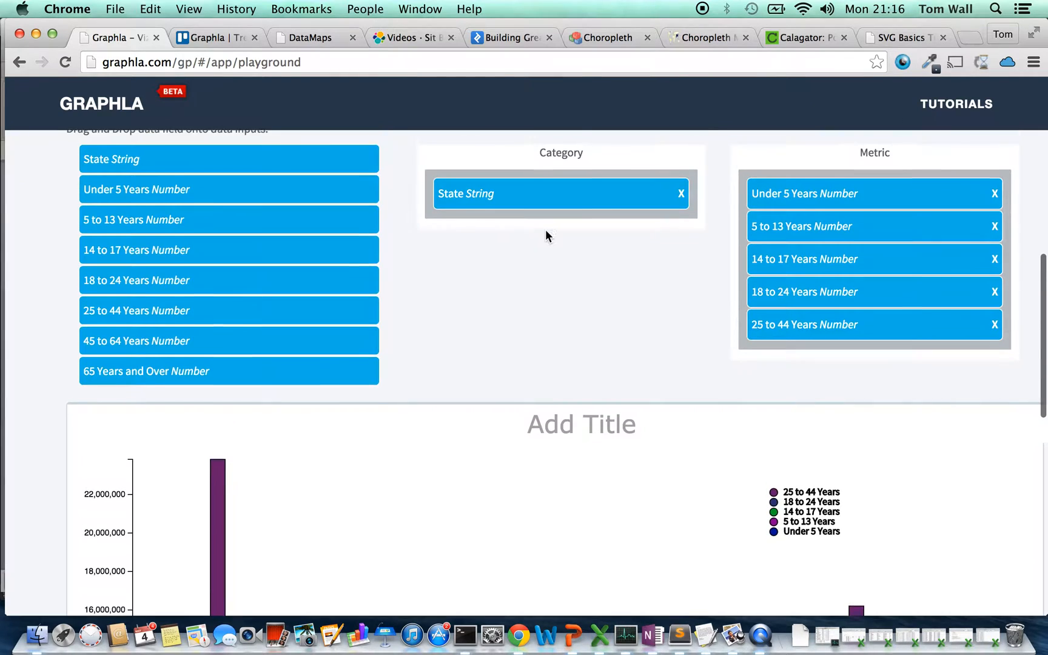
pyautogui.scroll(1, 545, 236)
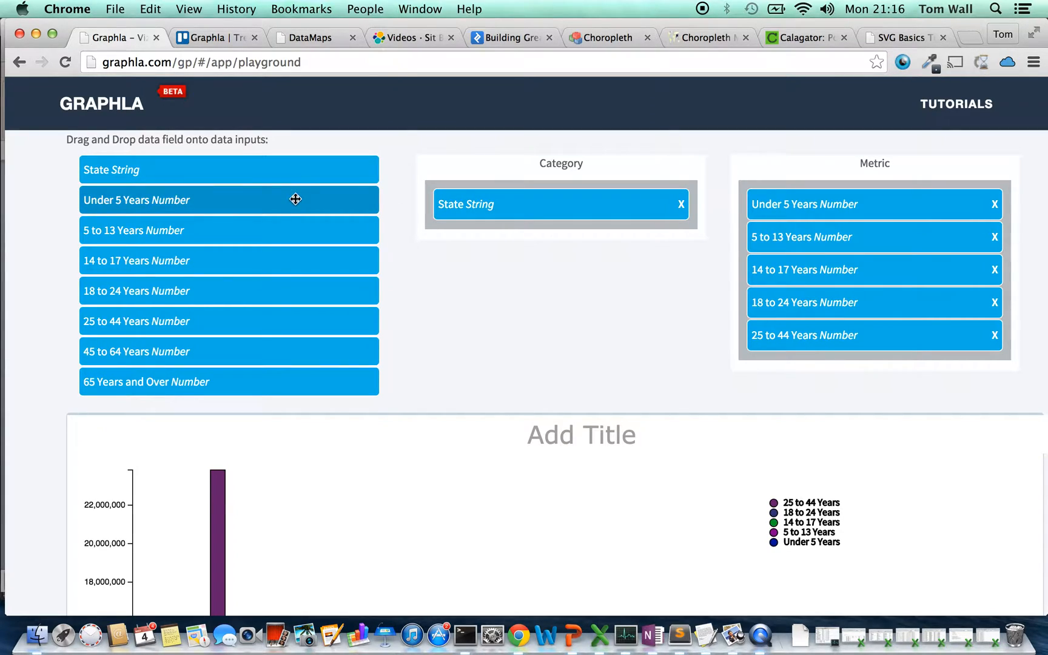
pyautogui.scroll(1, 287, 204)
pyautogui.press('super+Tab')
pyautogui.press('super+Tab')
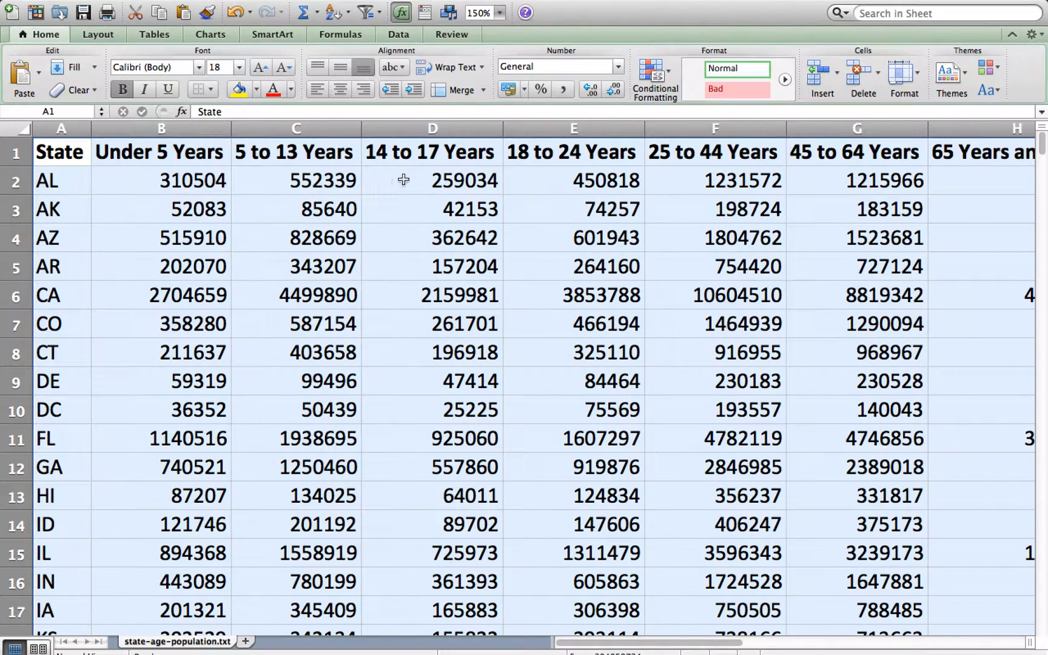
pyautogui.click(416, 176)
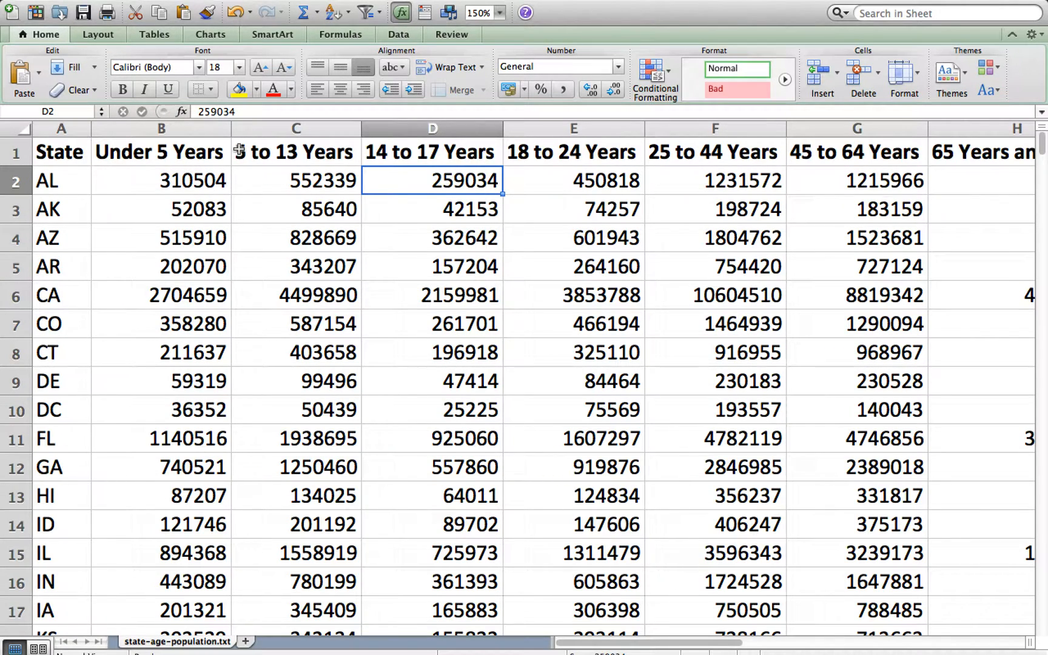
# Examine the separate State, Age Group and Population table in columns K to M, including how the age groups continue down the rows
pyautogui.hscroll(4, 239, 151)
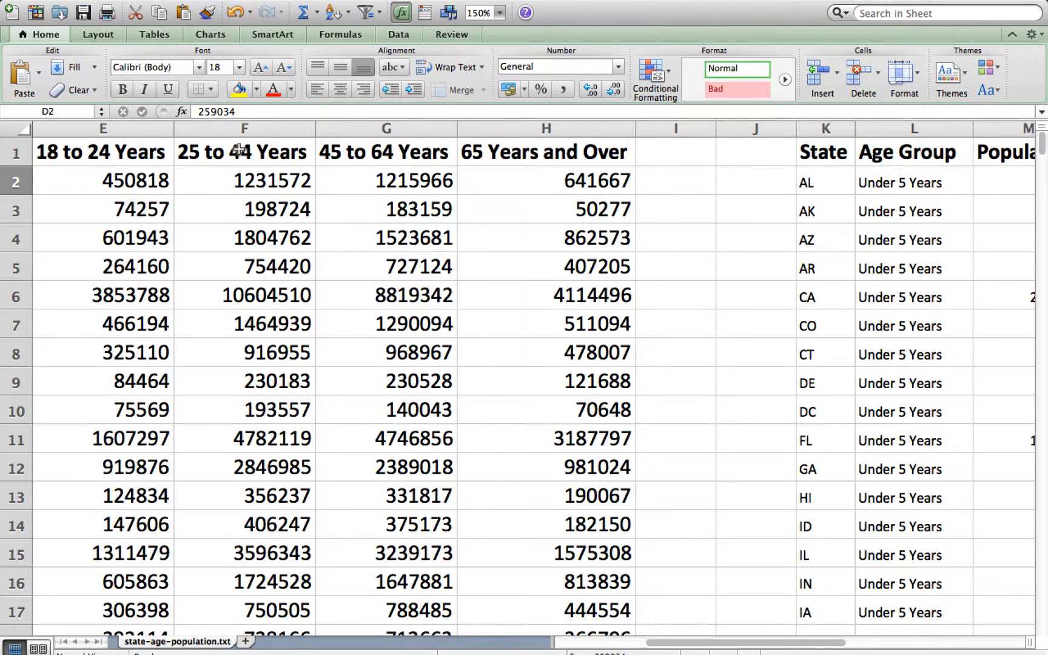
pyautogui.hscroll(2, 239, 151)
pyautogui.hscroll(1, 240, 151)
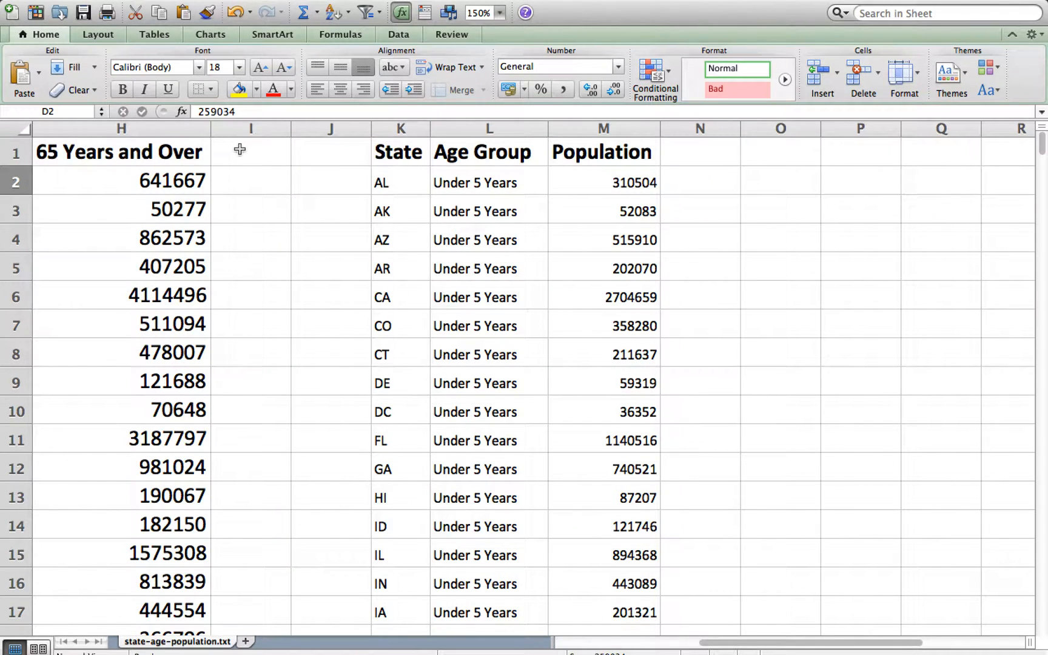
pyautogui.click(393, 147)
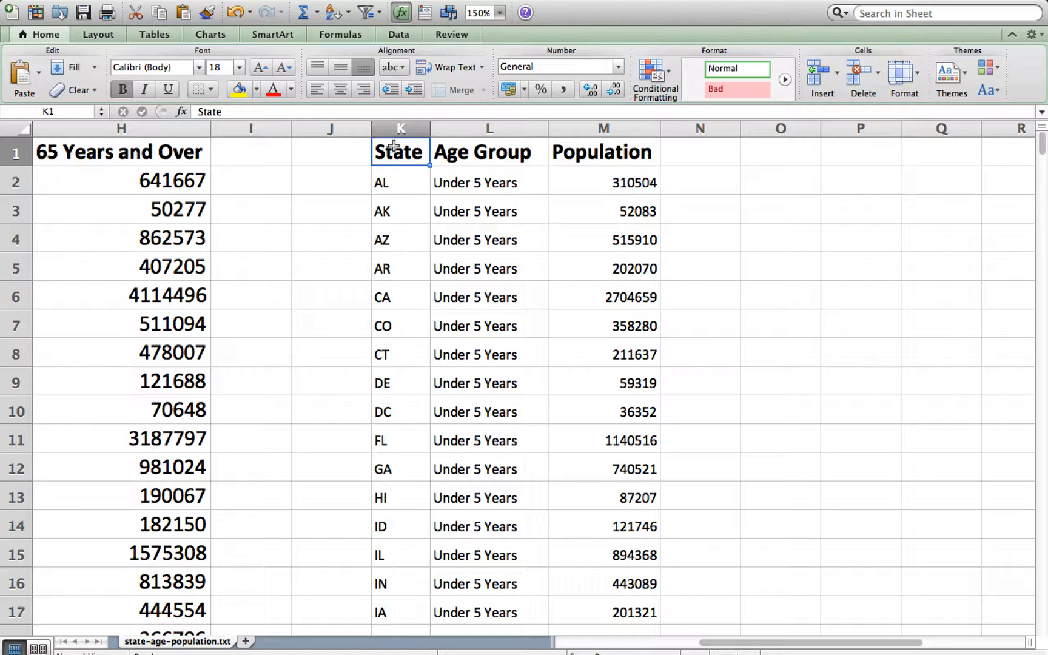
pyautogui.click(596, 188)
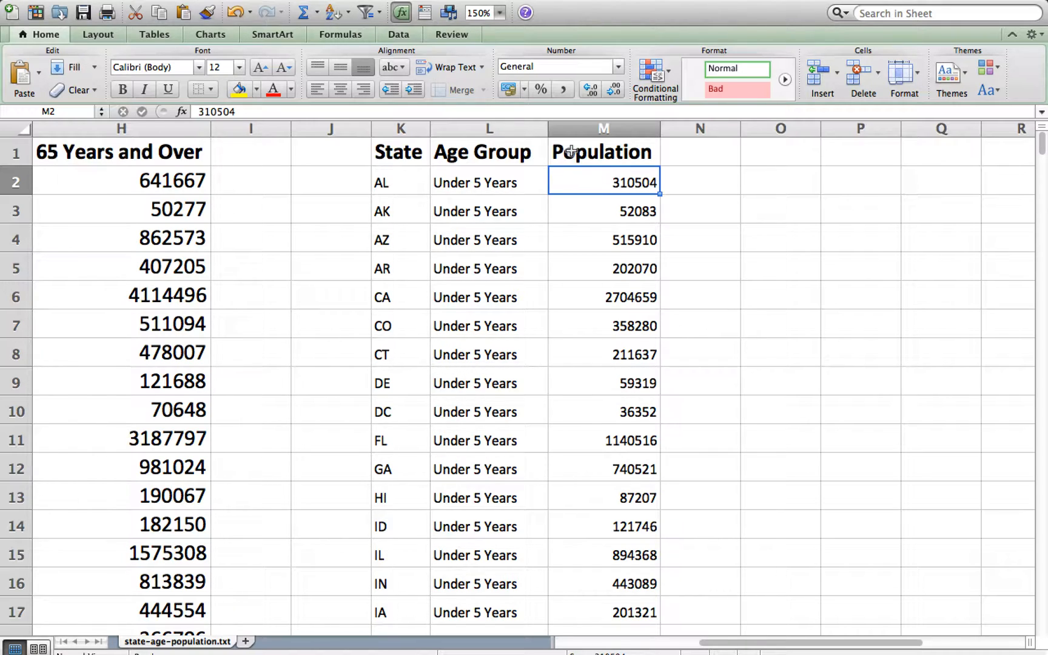
pyautogui.click(518, 152)
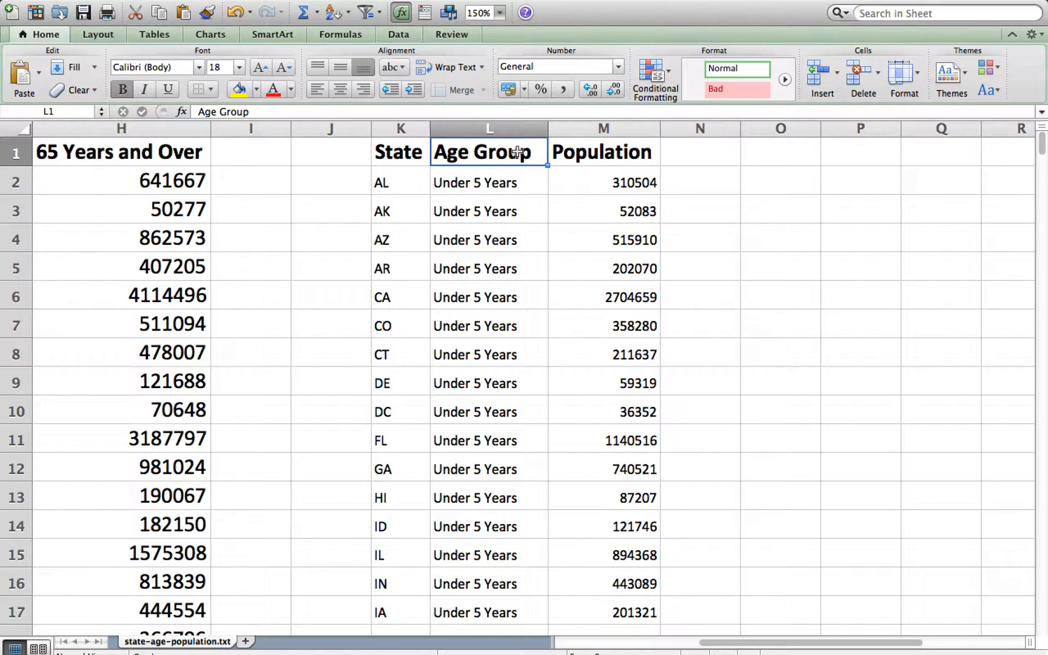
pyautogui.click(510, 178)
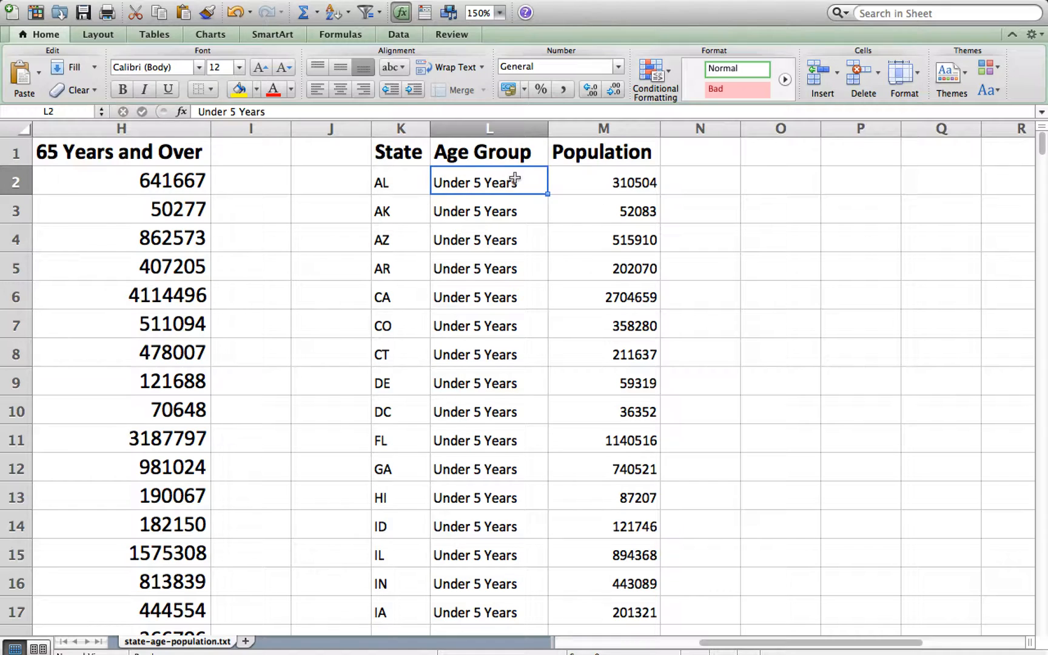
pyautogui.scroll(-4, 503, 186)
pyautogui.scroll(-20, 502, 186)
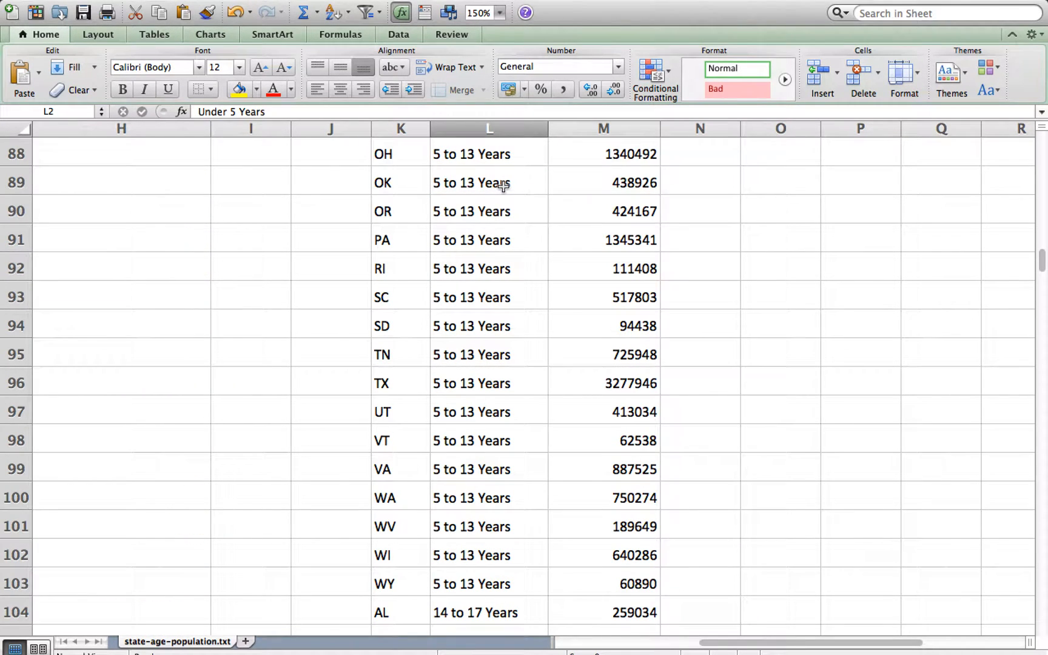
pyautogui.scroll(-15, 502, 186)
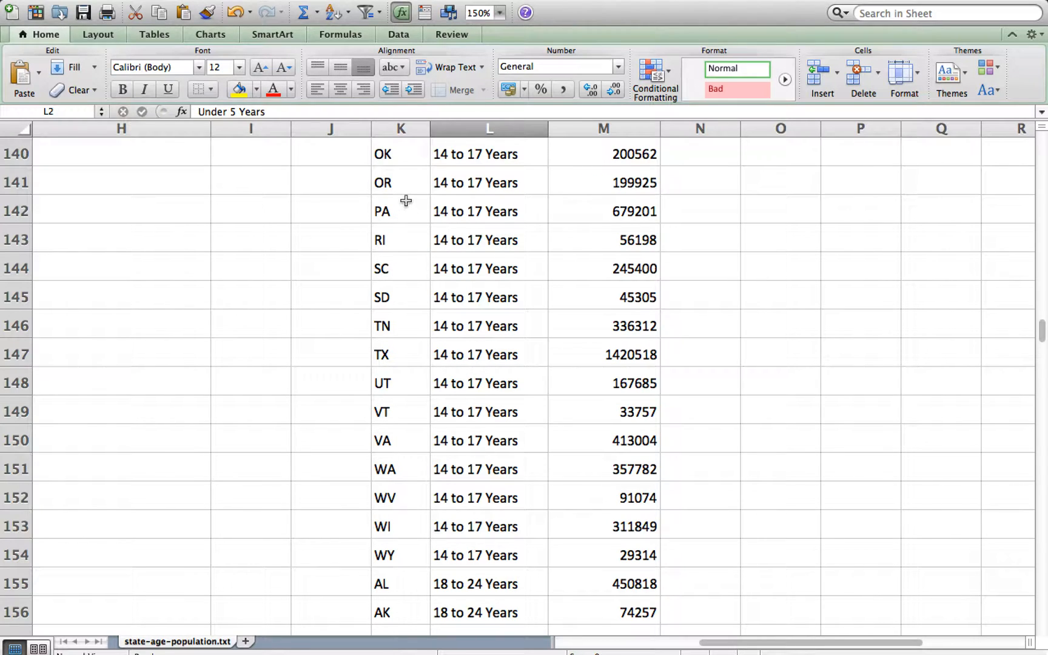
pyautogui.scroll(8, 406, 201)
pyautogui.scroll(20, 406, 201)
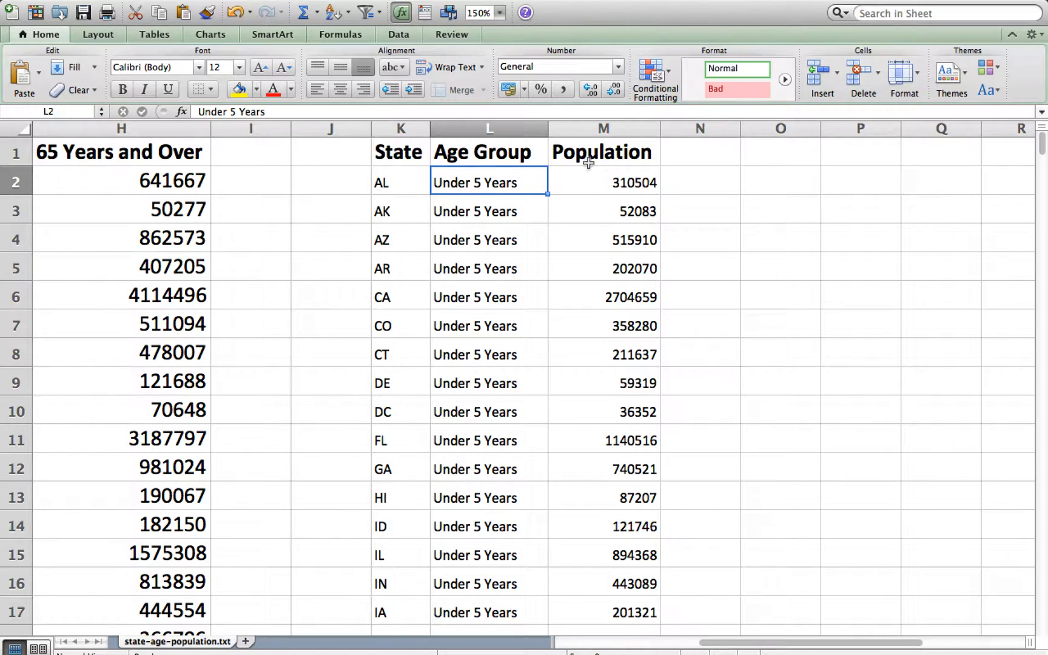
# Copy the entire State, Age Group and Population table, K1:M358, including its header row
pyautogui.click(416, 156)
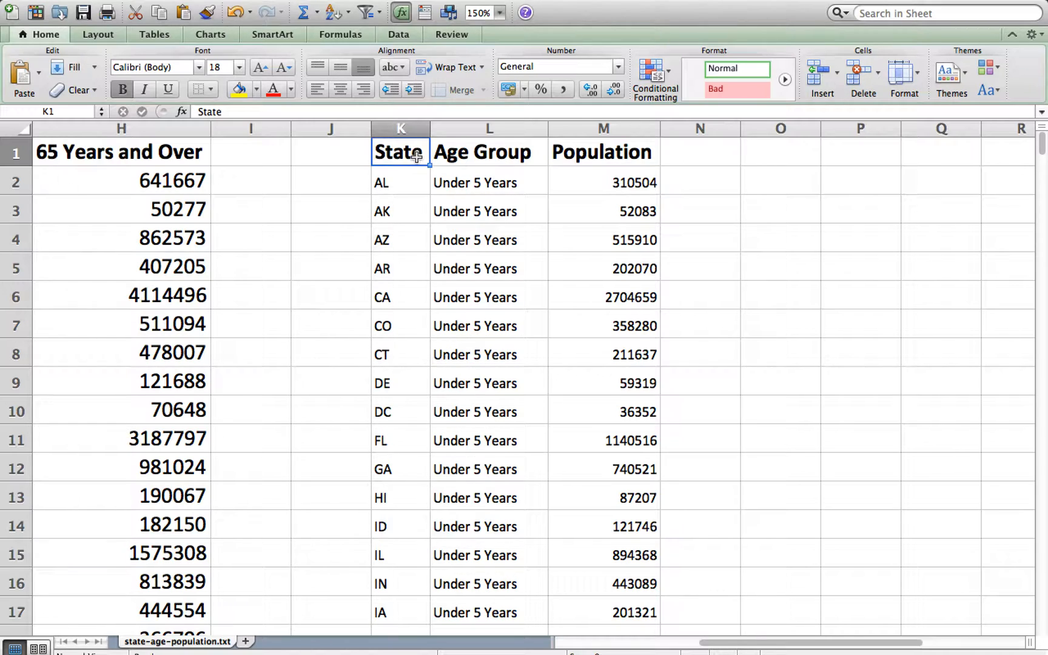
pyautogui.hotkey('shift', 'Right')
pyautogui.hotkey('shift', 'Right')
pyautogui.press('super+shift+Down')
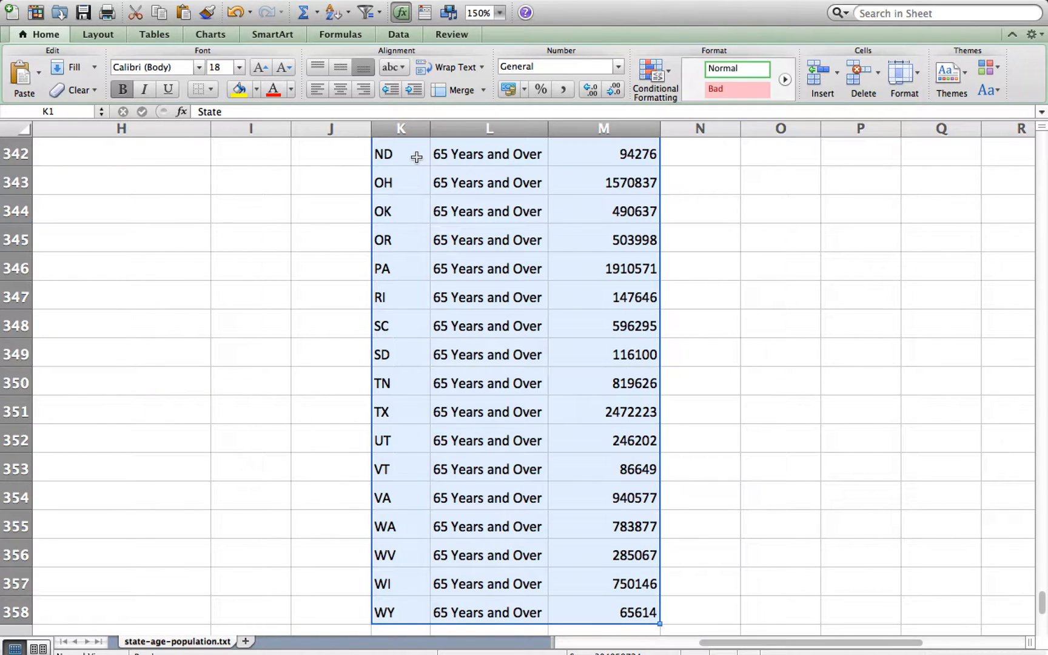
pyautogui.press('super+c')
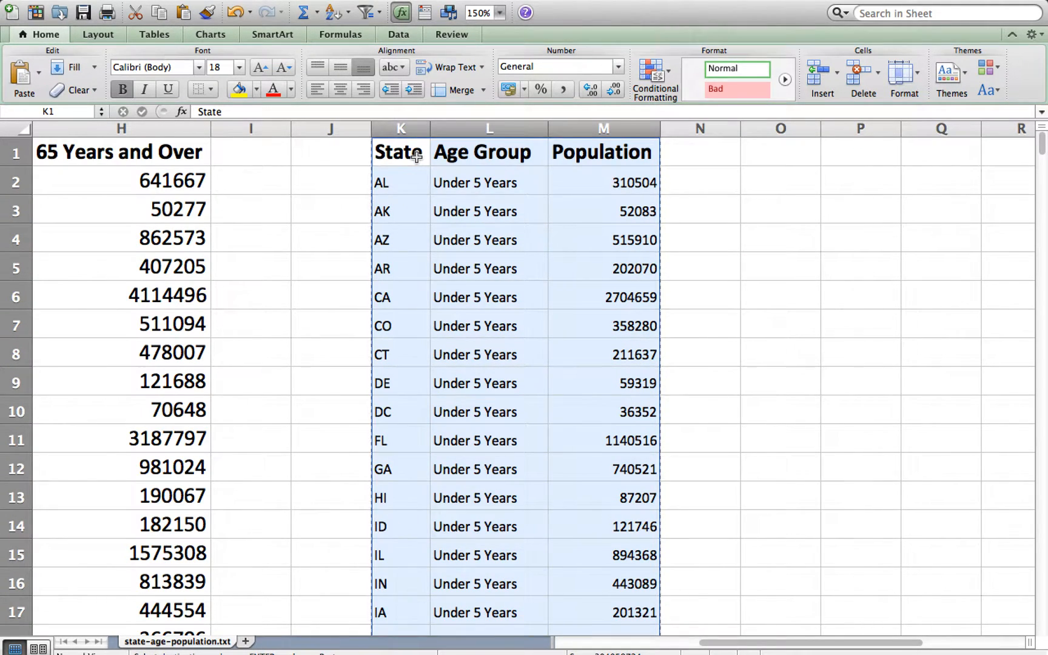
pyautogui.hscroll(-2, 416, 157)
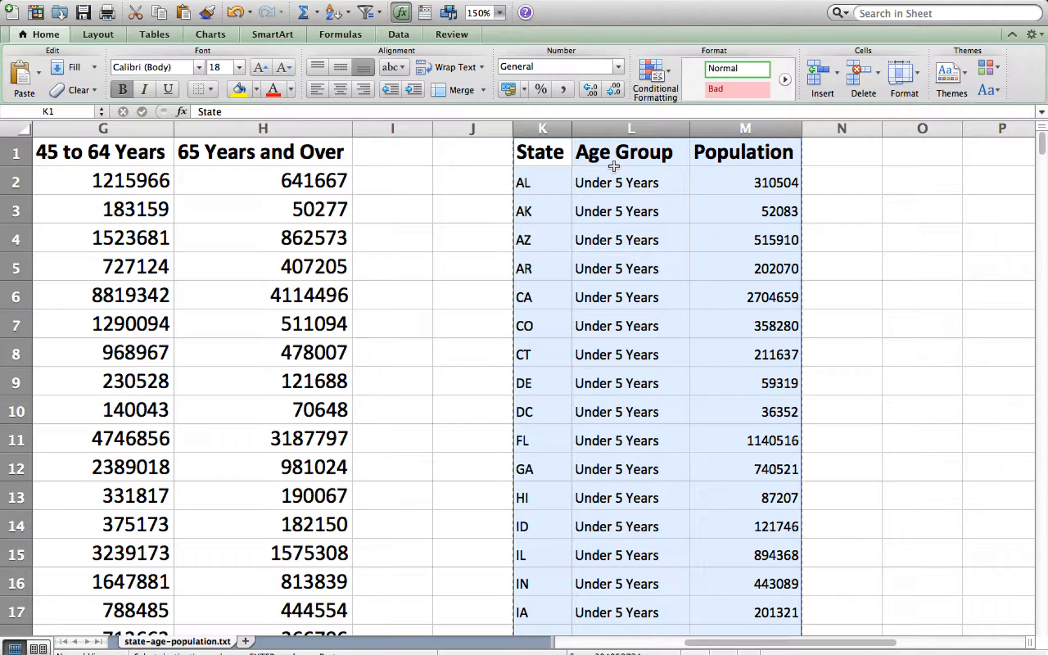
# Return to Graphla in Chrome and replace all the existing input data with the copied State, Age Group and Population table
pyautogui.press('super+Tab')
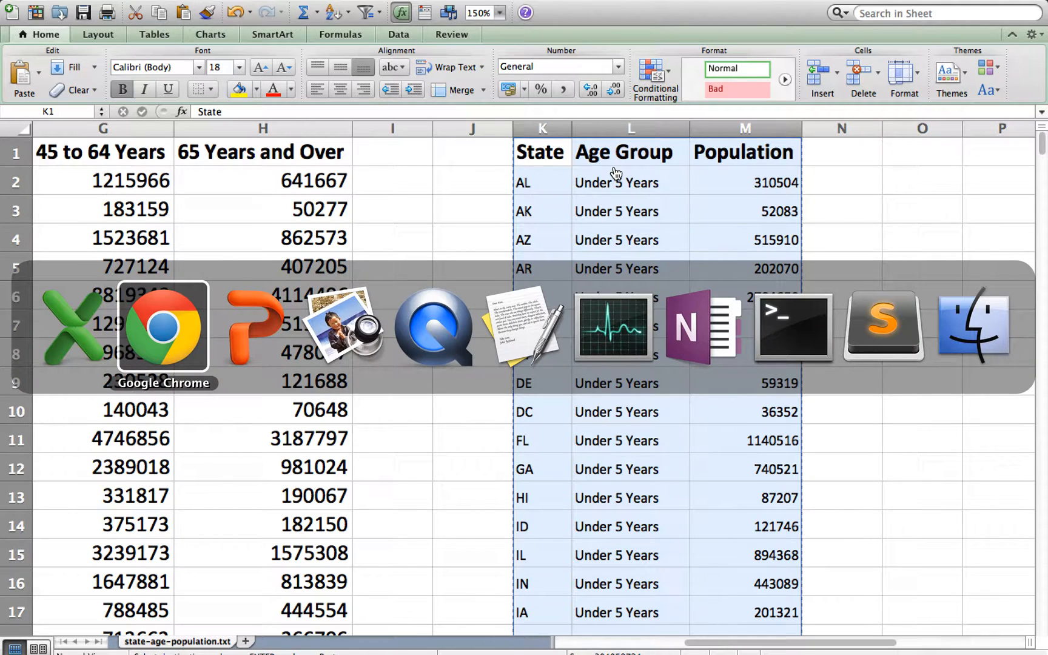
pyautogui.scroll(3, 566, 198)
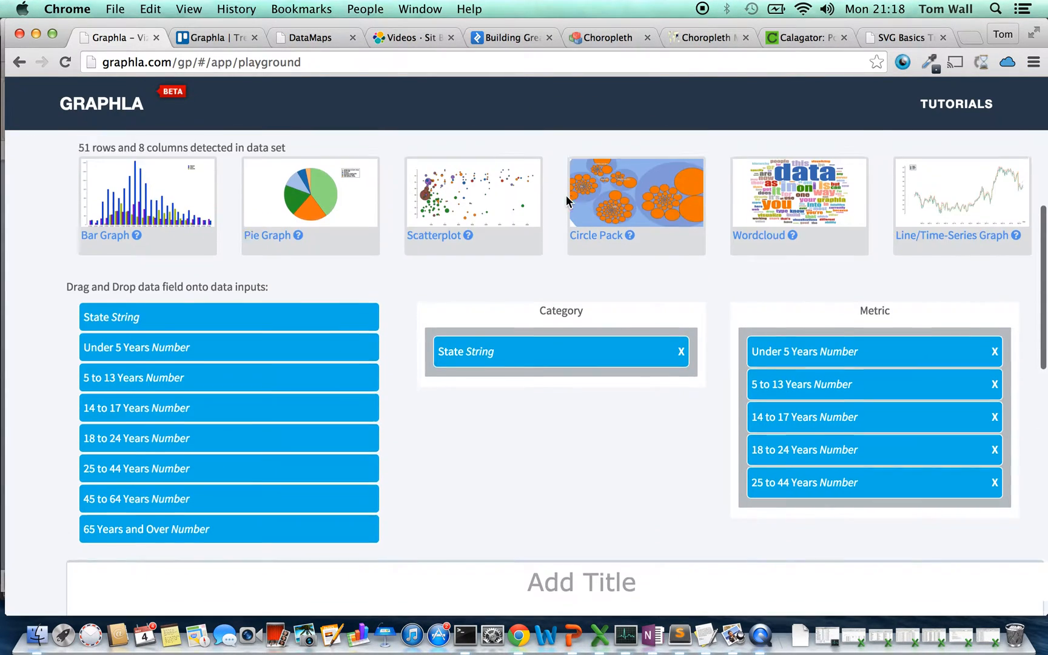
pyautogui.scroll(8, 528, 242)
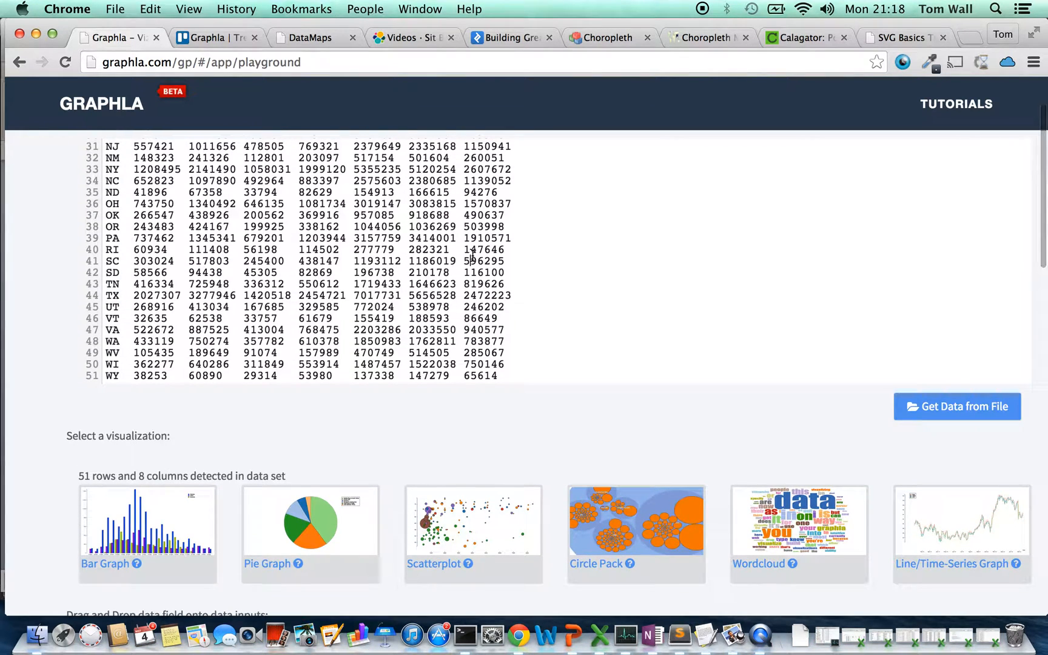
pyautogui.press('super+a')
pyautogui.press('super+v')
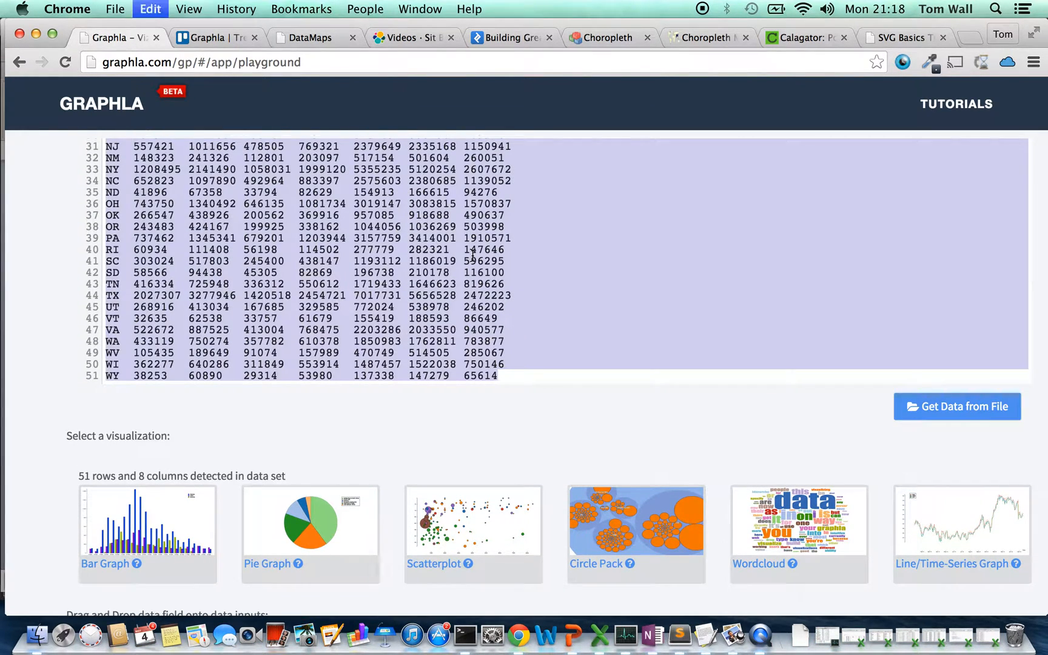
pyautogui.scroll(10, 387, 222)
pyautogui.scroll(15, 387, 222)
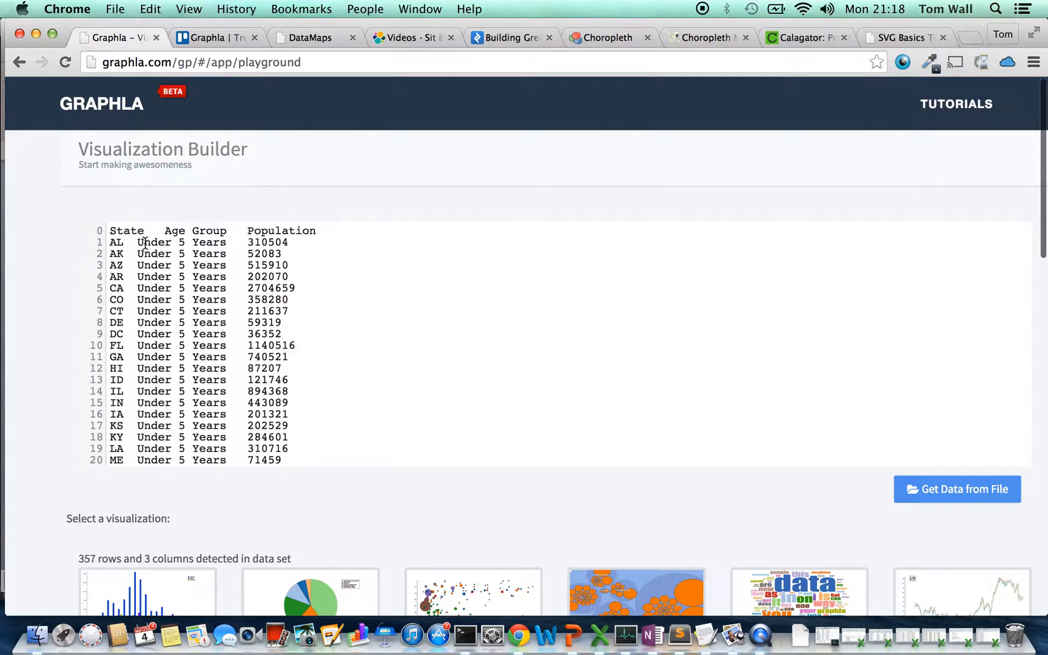
# Create a Bar Graph with State as the Category and Population as the Metric, and inspect the resulting bars
pyautogui.scroll(-1, 271, 227)
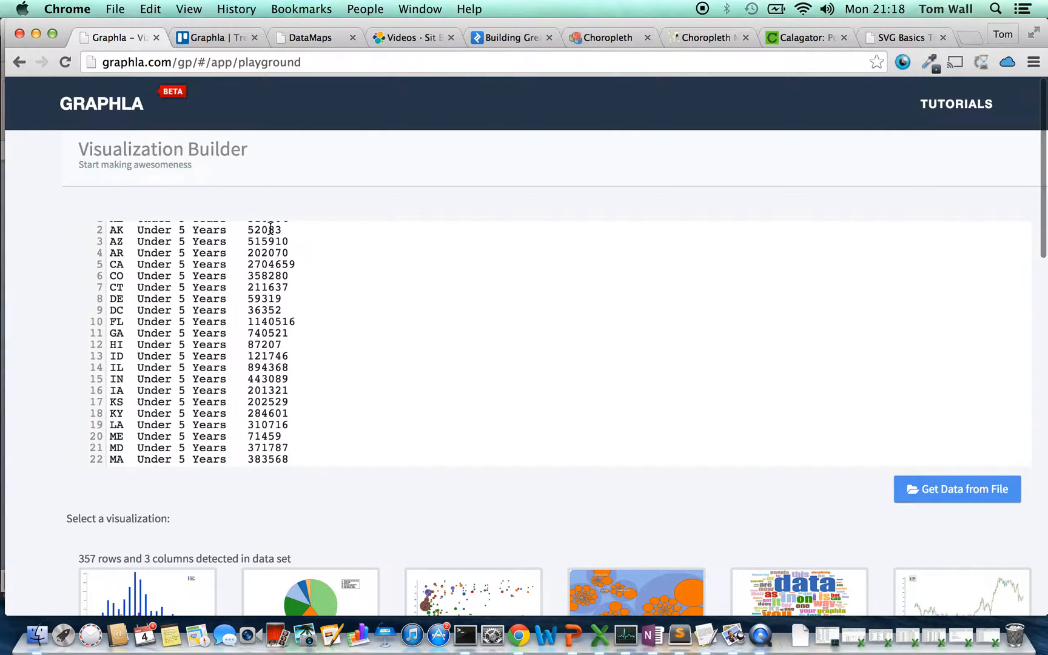
pyautogui.scroll(-6, 330, 502)
pyautogui.scroll(-2, 329, 502)
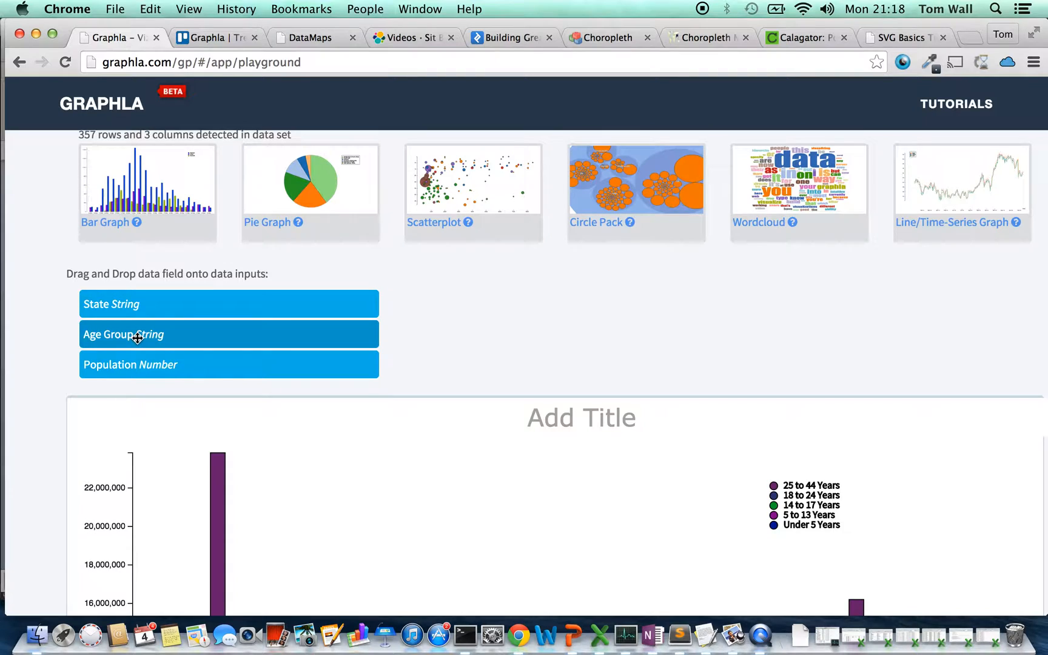
pyautogui.click(150, 192)
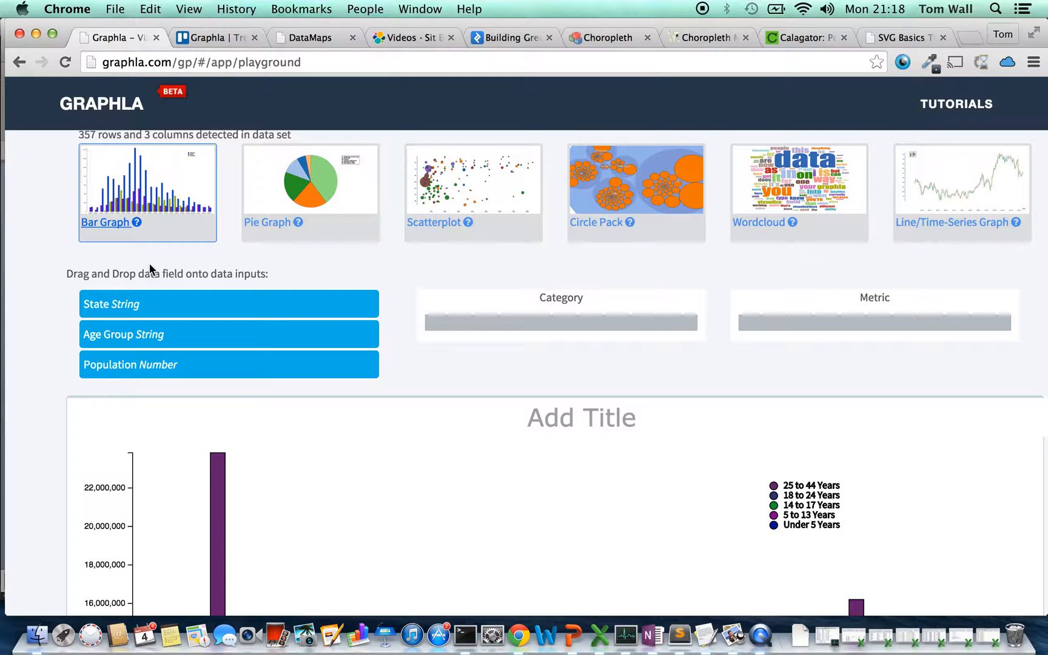
pyautogui.moveTo(159, 305); pyautogui.dragTo(489, 322)
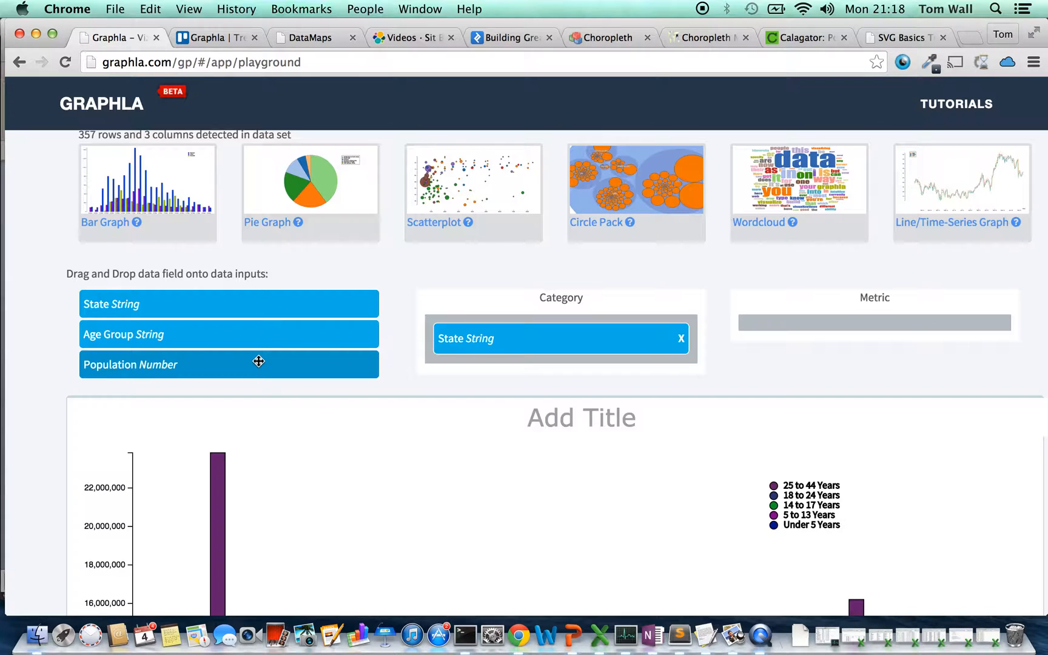
pyautogui.moveTo(253, 367); pyautogui.dragTo(848, 331)
pyautogui.scroll(-6, 759, 302)
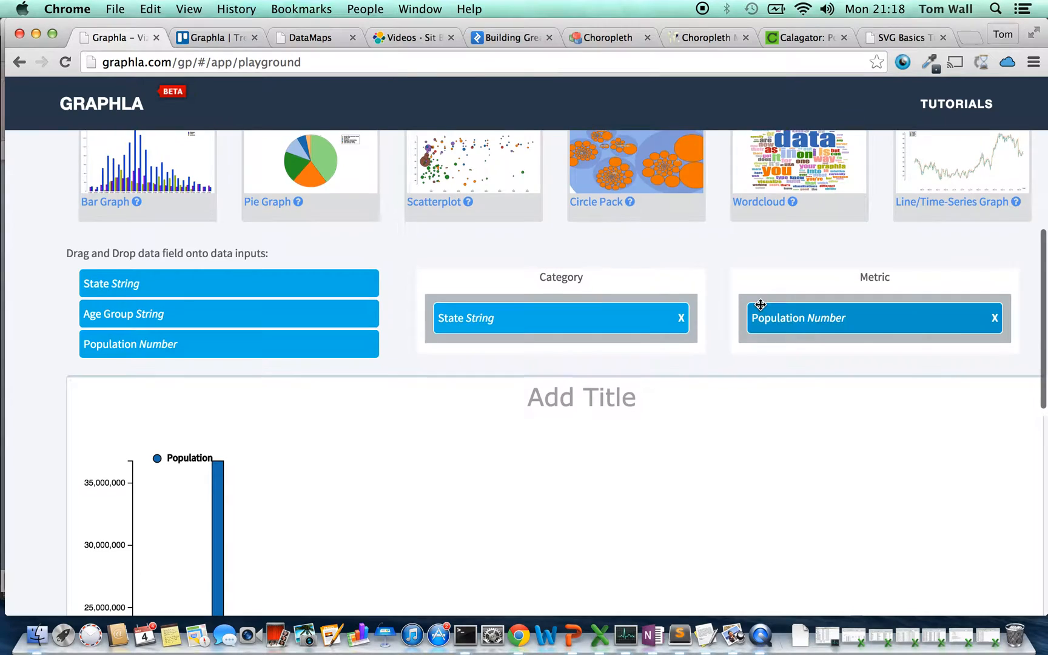
pyautogui.scroll(1, 759, 302)
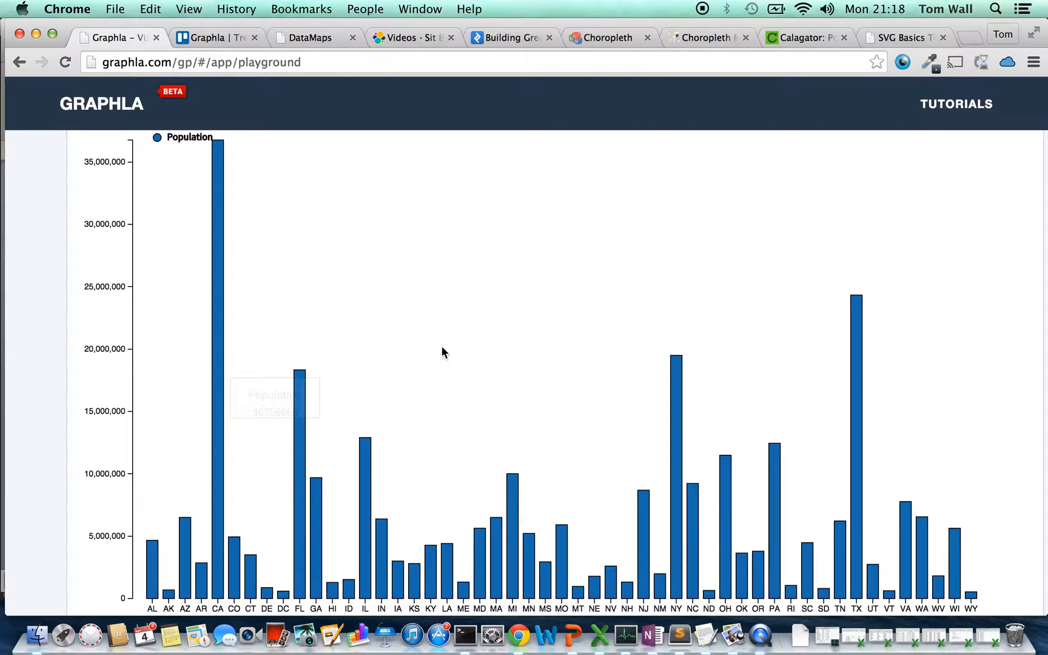
pyautogui.moveTo(224, 301)
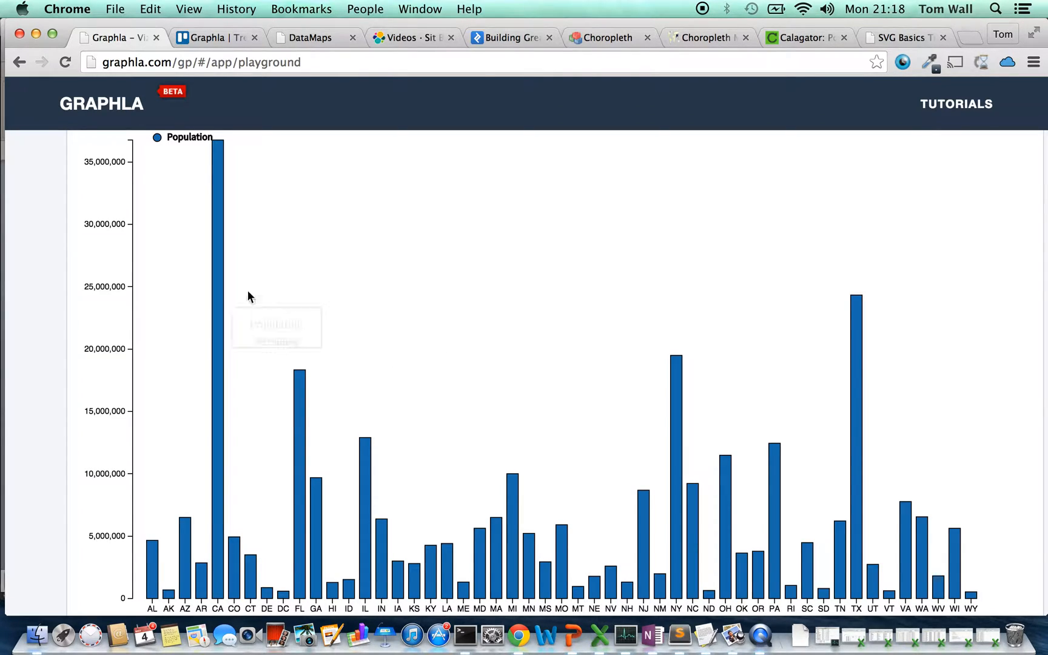
pyautogui.scroll(3, 346, 264)
pyautogui.scroll(-2, 345, 264)
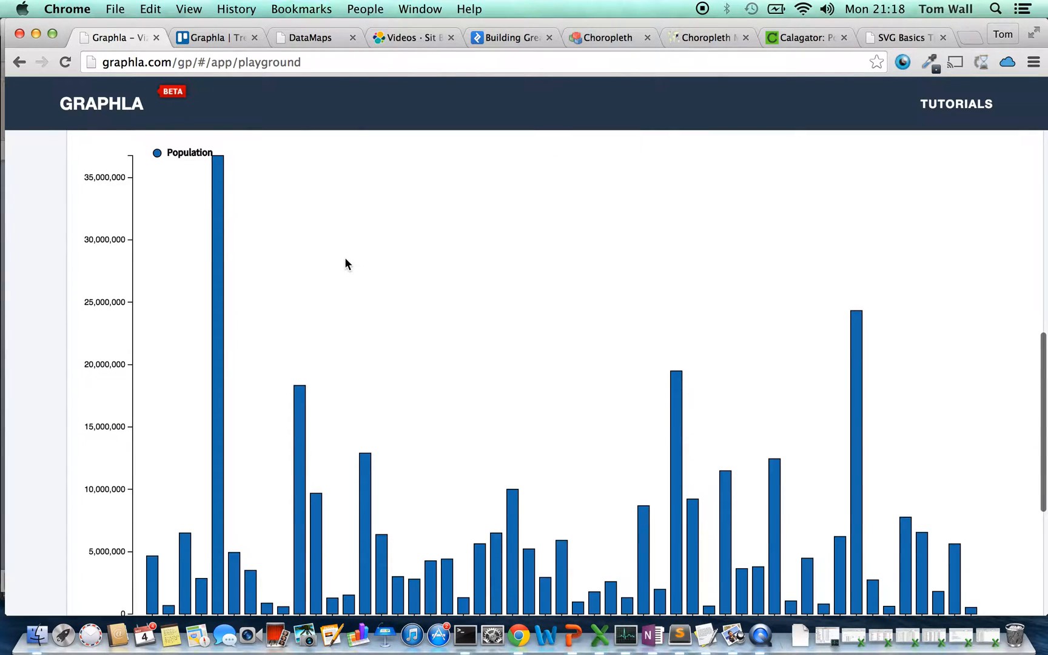
# Add Age Group as a second Category field below State in the bar graph
pyautogui.scroll(1, 346, 273)
pyautogui.scroll(8, 345, 269)
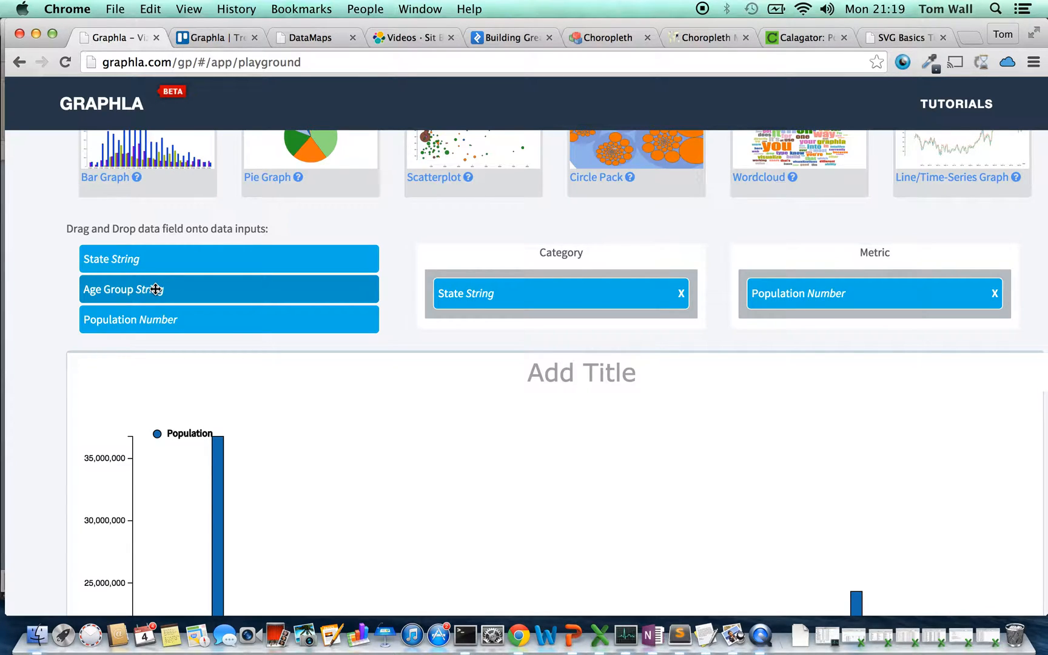
pyautogui.click(156, 289)
pyautogui.moveTo(156, 288); pyautogui.dragTo(481, 316)
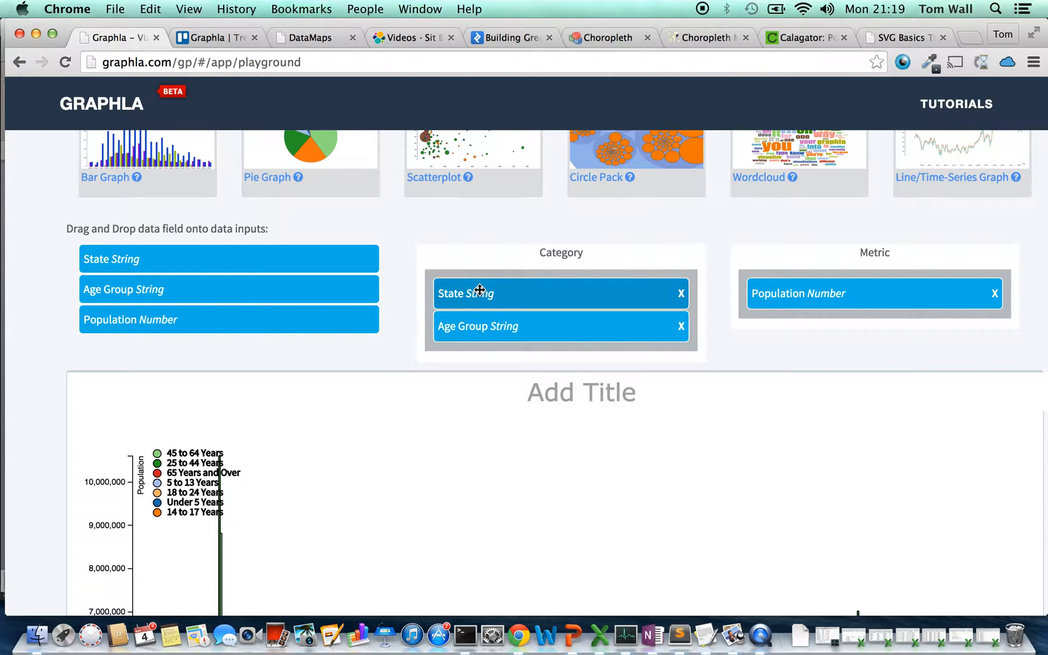
pyautogui.scroll(-2, 480, 290)
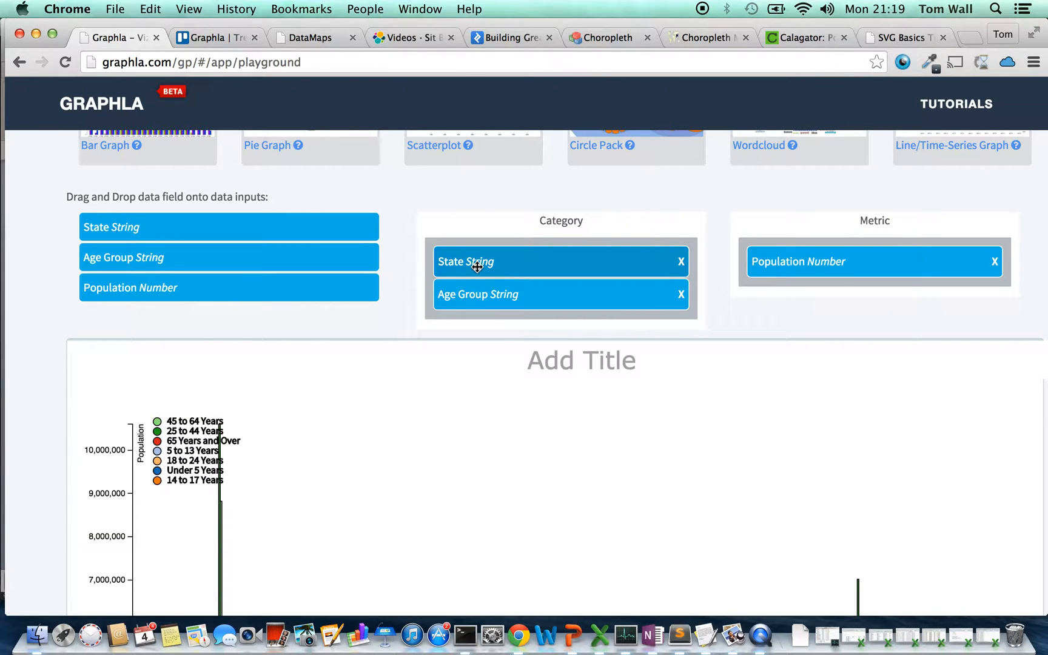
pyautogui.scroll(-2, 478, 276)
pyautogui.scroll(-4, 477, 267)
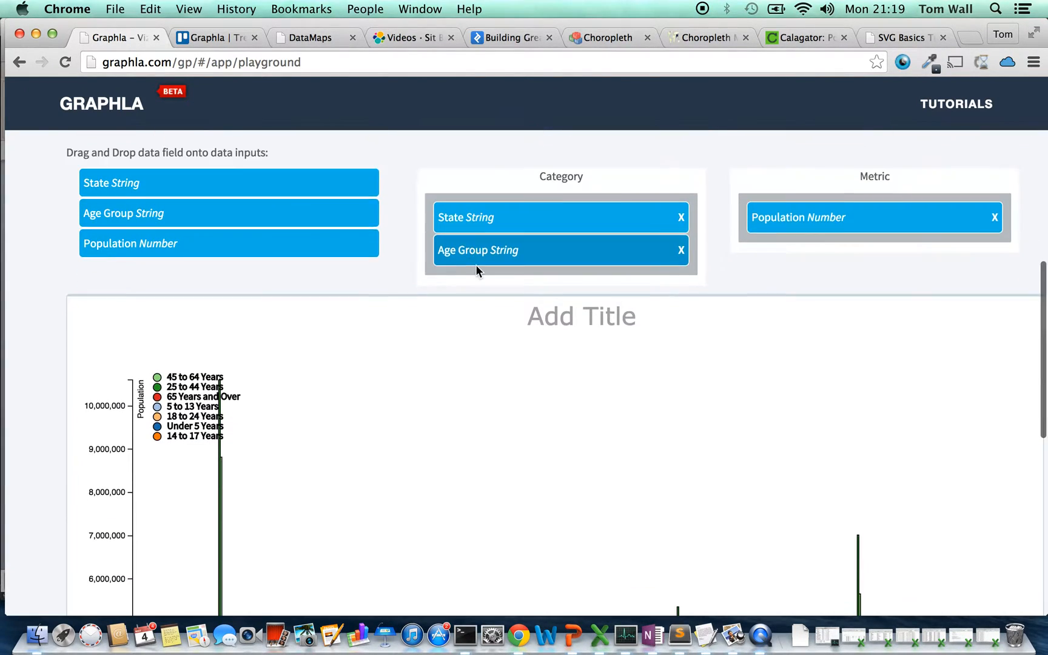
# Look over the grouped age-group bars for each state and switch the graph layout to Stack Bars
pyautogui.scroll(-6, 478, 270)
pyautogui.scroll(-8, 477, 271)
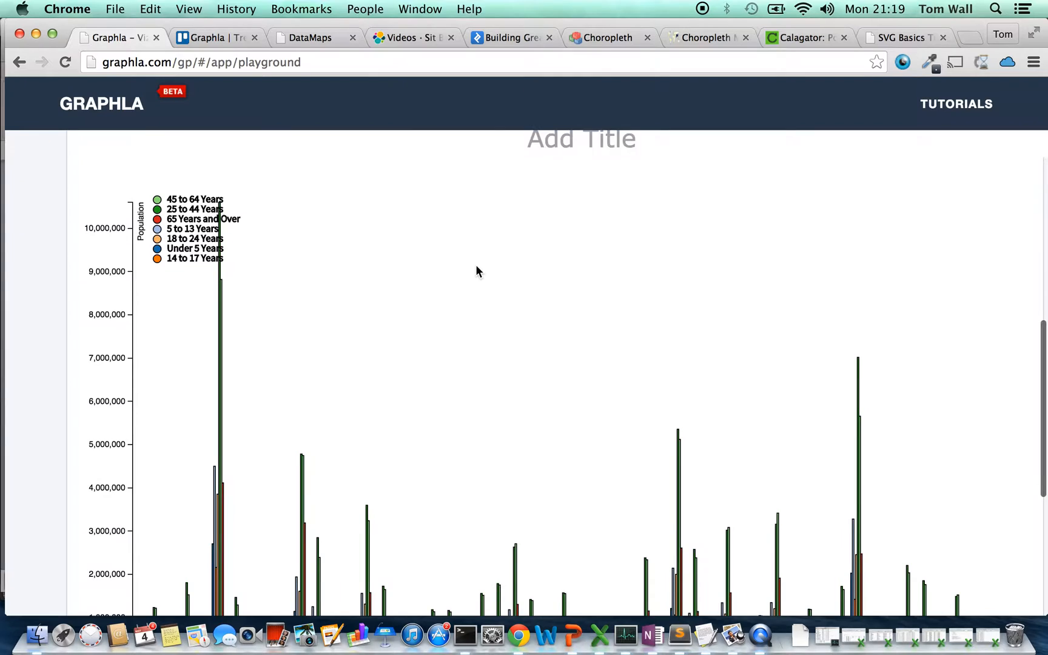
pyautogui.scroll(3, 477, 271)
pyautogui.scroll(-2, 477, 271)
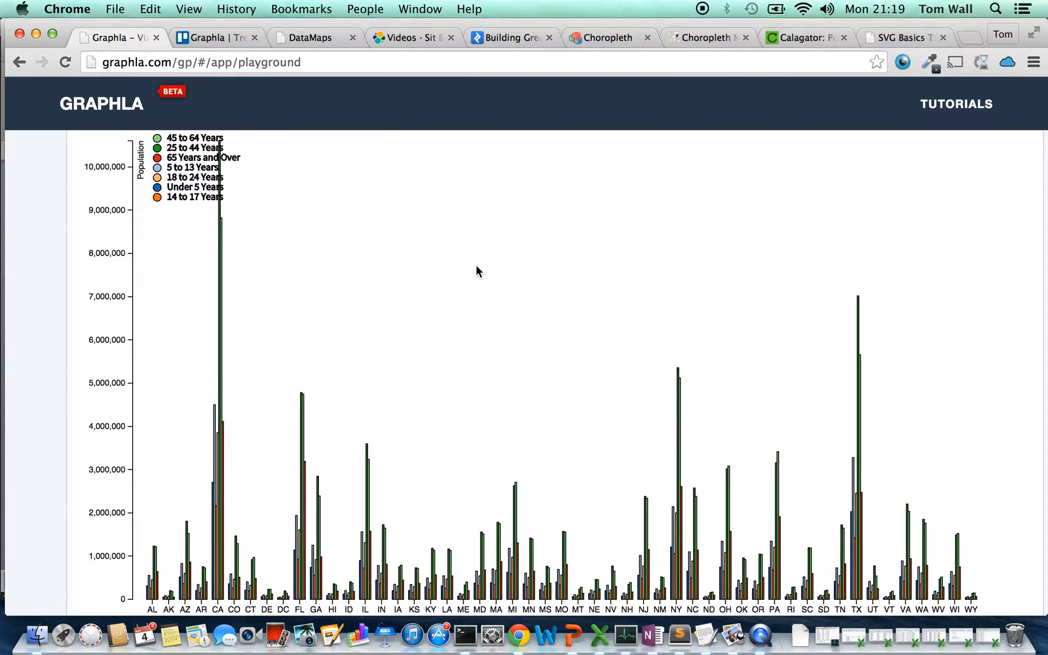
pyautogui.scroll(-5, 477, 270)
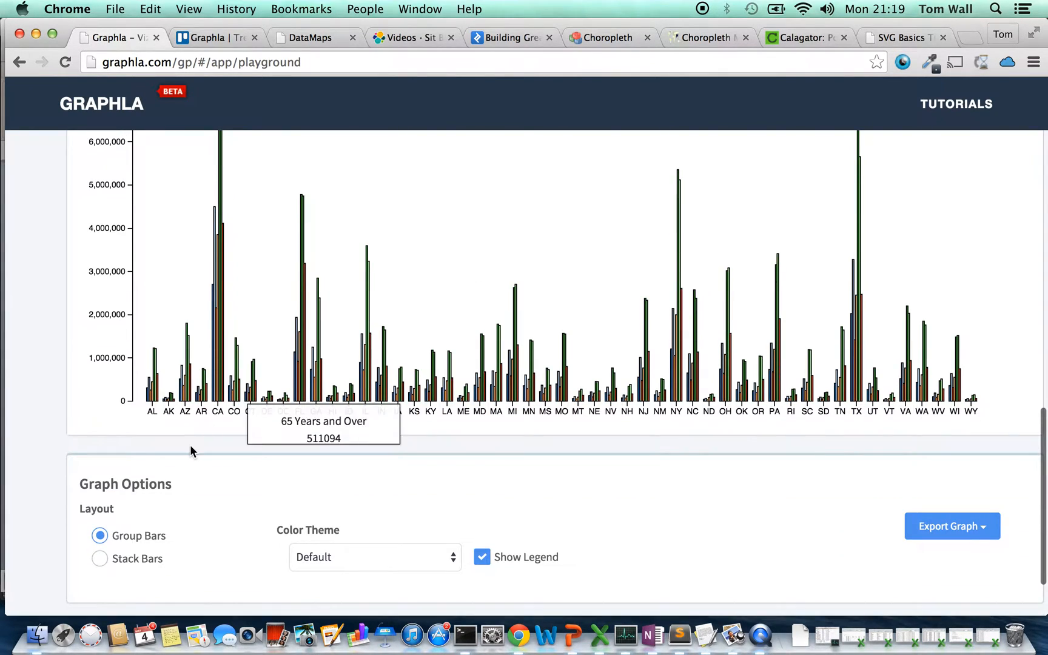
pyautogui.click(99, 558)
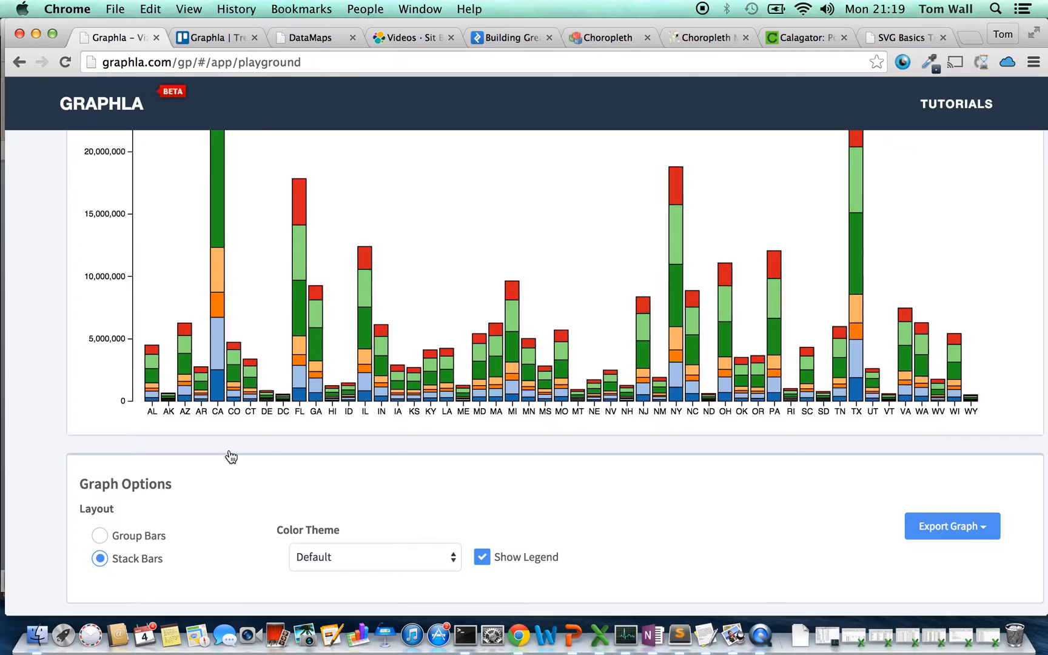
# Examine the stacked state bars, the age-group legend and the Category and Metric field assignments
pyautogui.scroll(3, 360, 340)
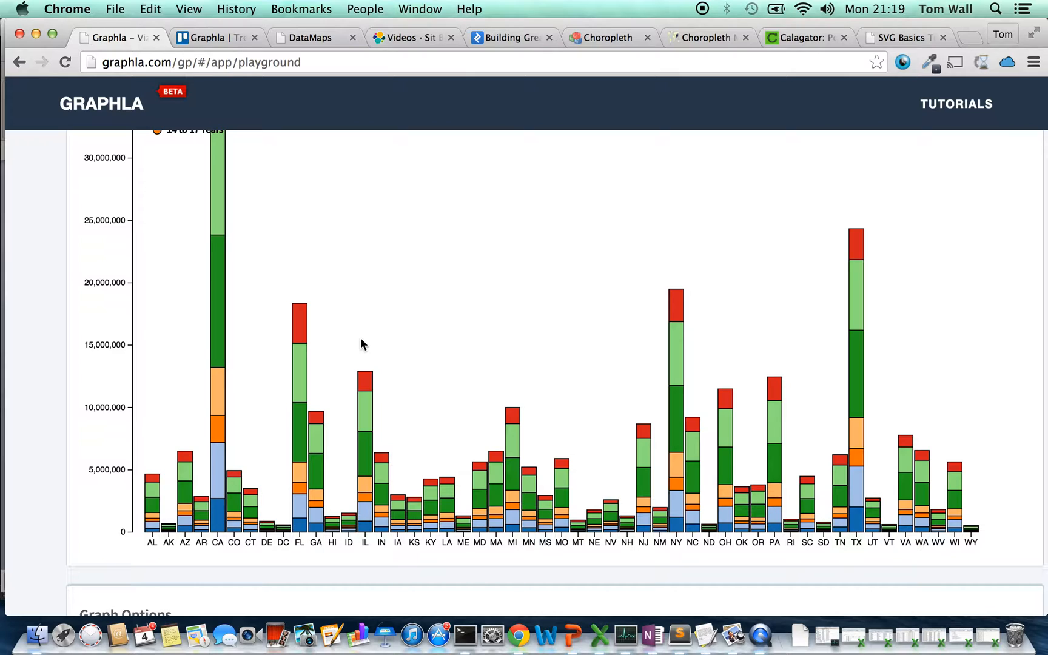
pyautogui.scroll(3, 360, 338)
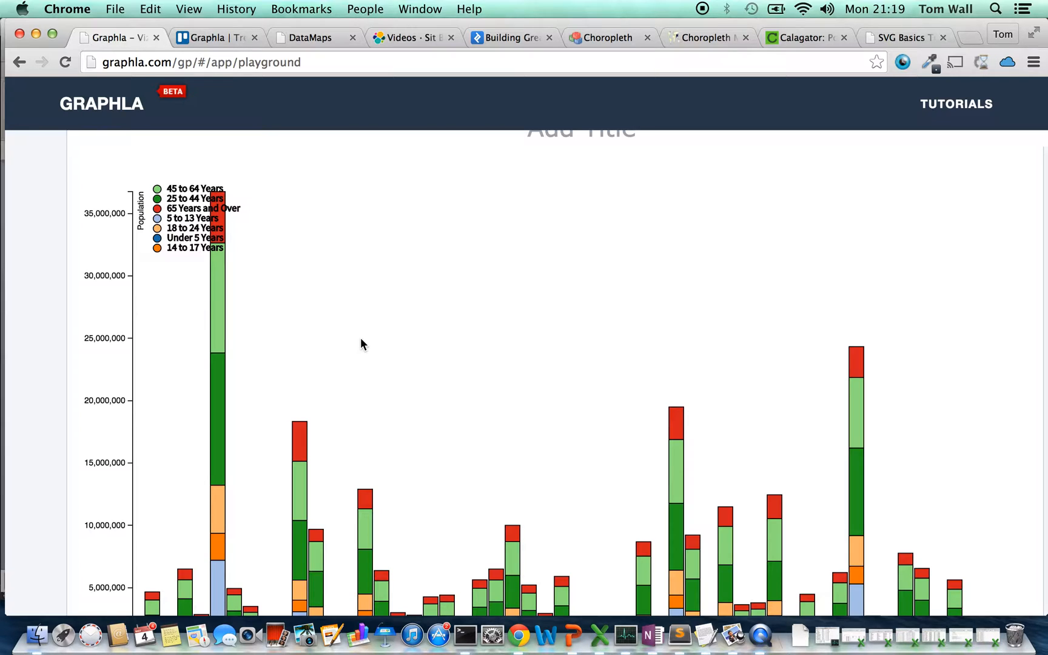
pyautogui.scroll(5, 360, 342)
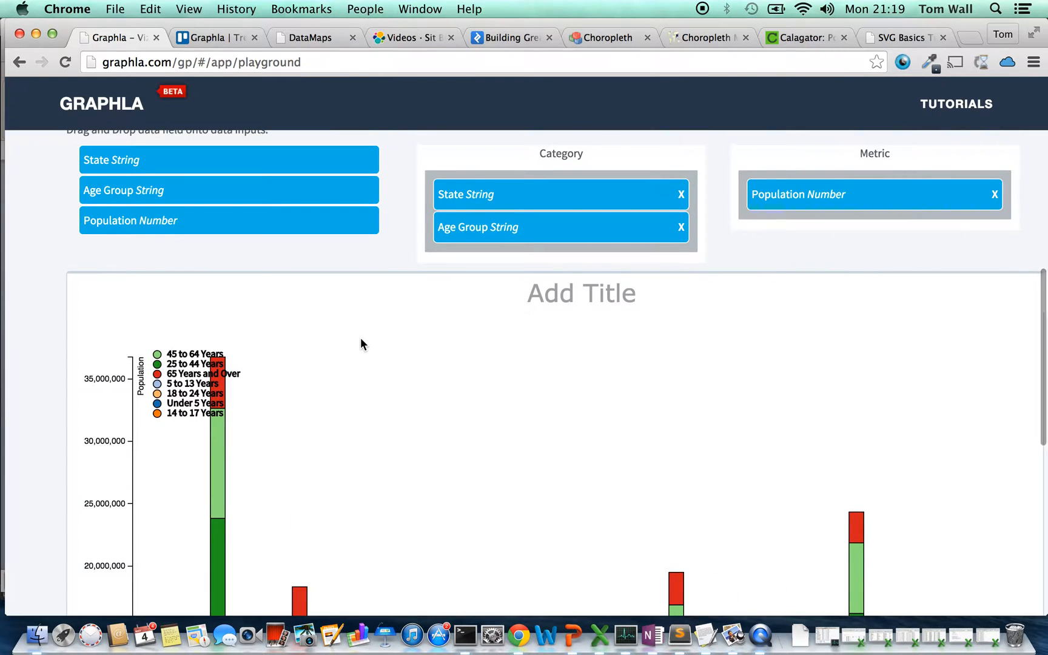
pyautogui.scroll(3, 361, 343)
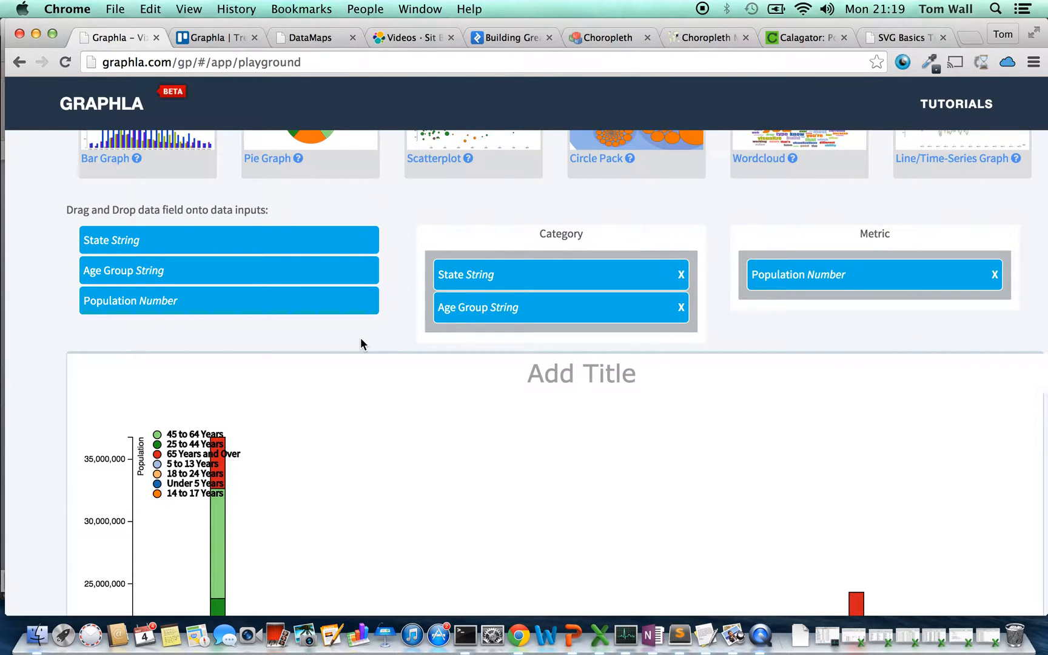
pyautogui.scroll(1, 360, 338)
pyautogui.scroll(-3, 360, 337)
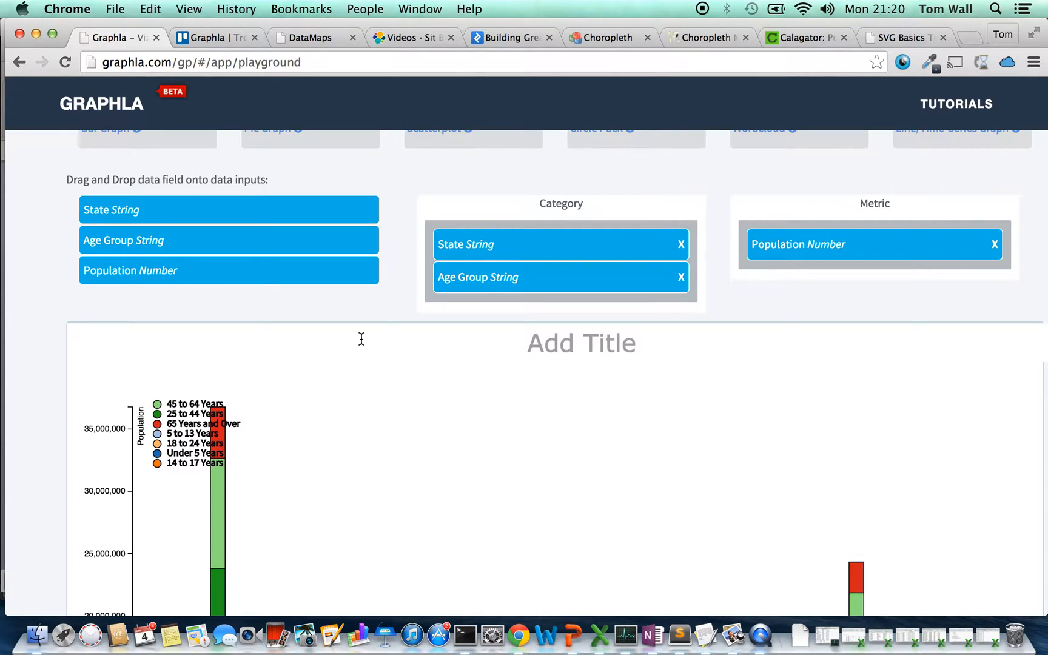
# Set the color theme to Theme1 and move the age-group legend into the empty area above the PA bar
pyautogui.scroll(-10, 362, 339)
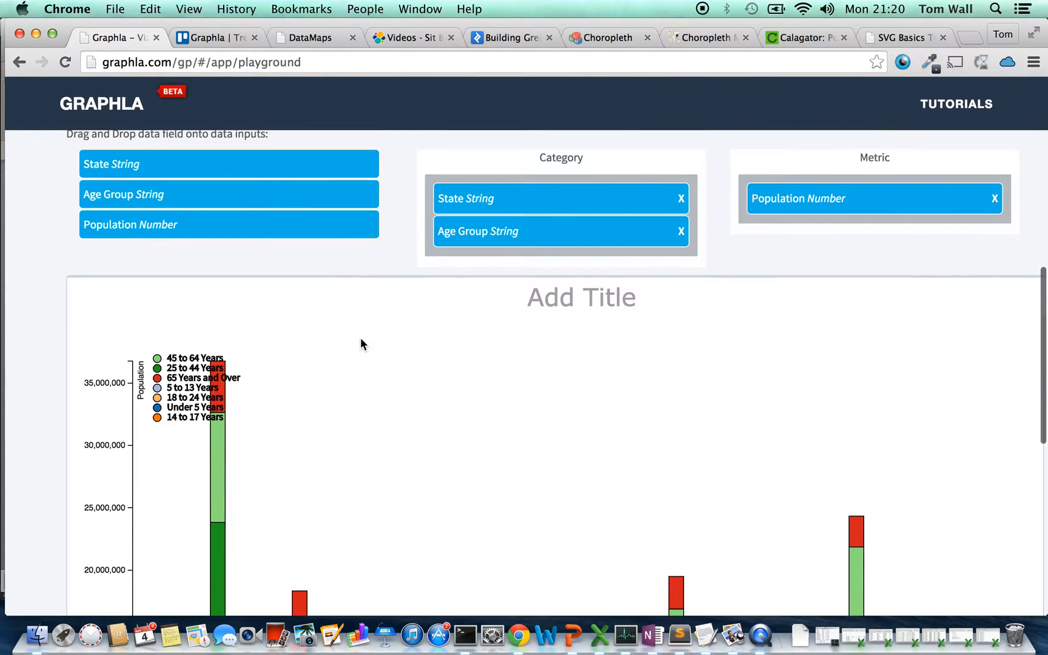
pyautogui.scroll(-2, 361, 337)
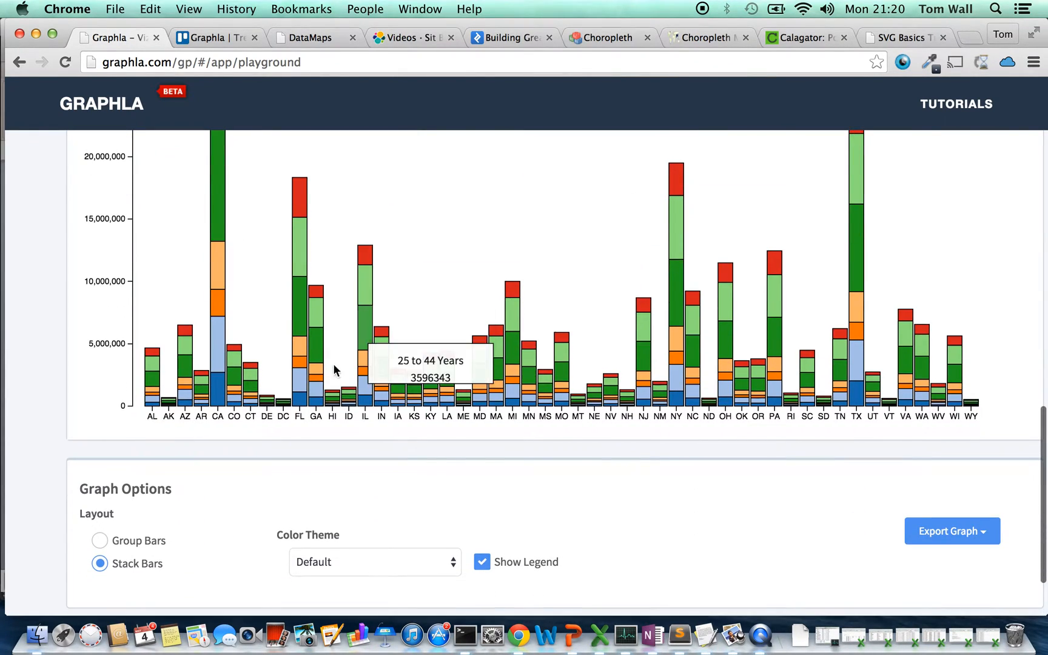
pyautogui.click(452, 566)
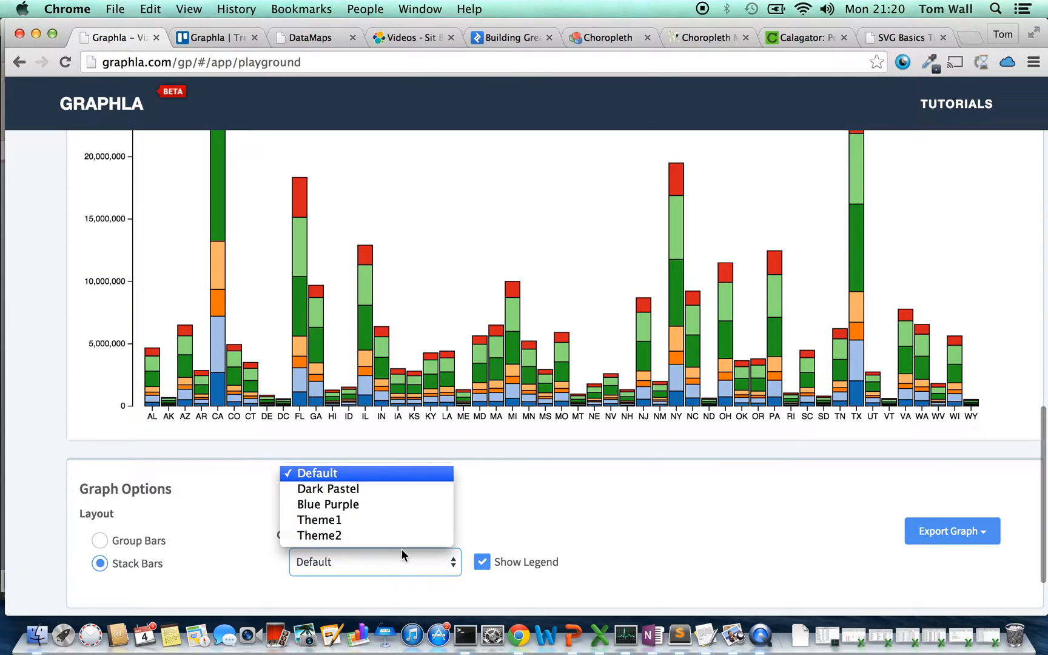
pyautogui.click(367, 521)
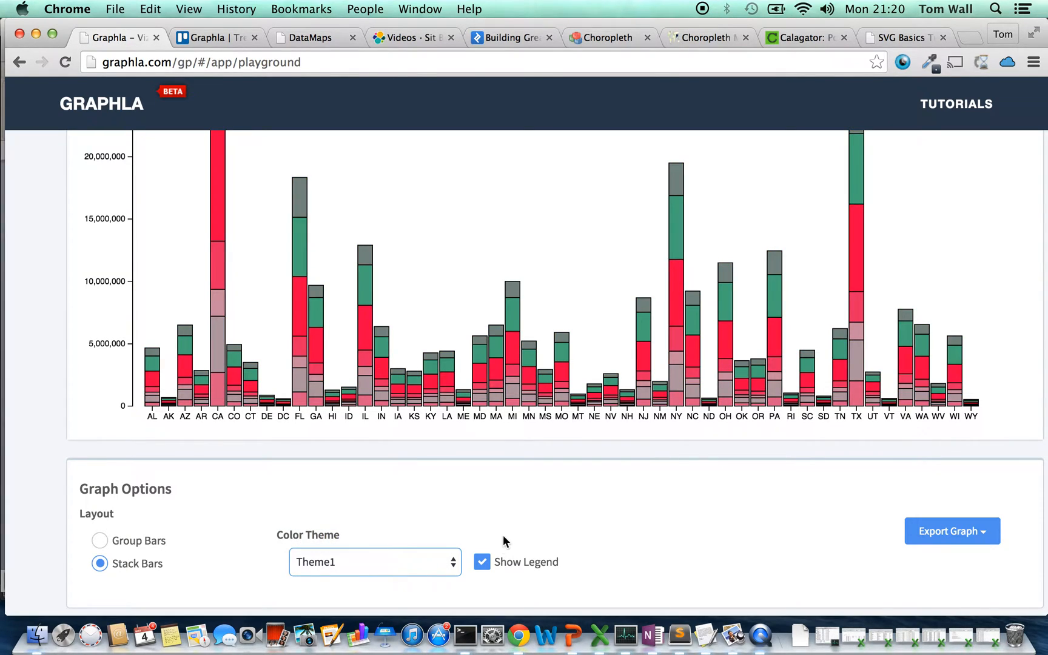
pyautogui.scroll(7, 490, 453)
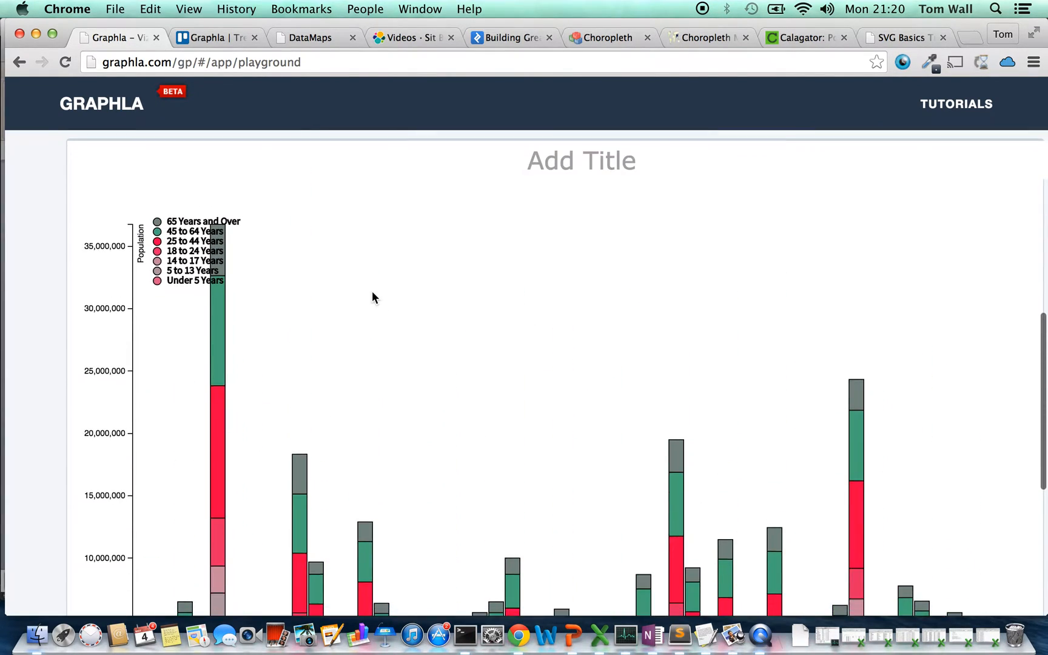
pyautogui.moveTo(243, 251); pyautogui.dragTo(763, 256)
# Export the stacked bar graph as a PNG and open the downloaded image in Preview
pyautogui.scroll(-1, 761, 261)
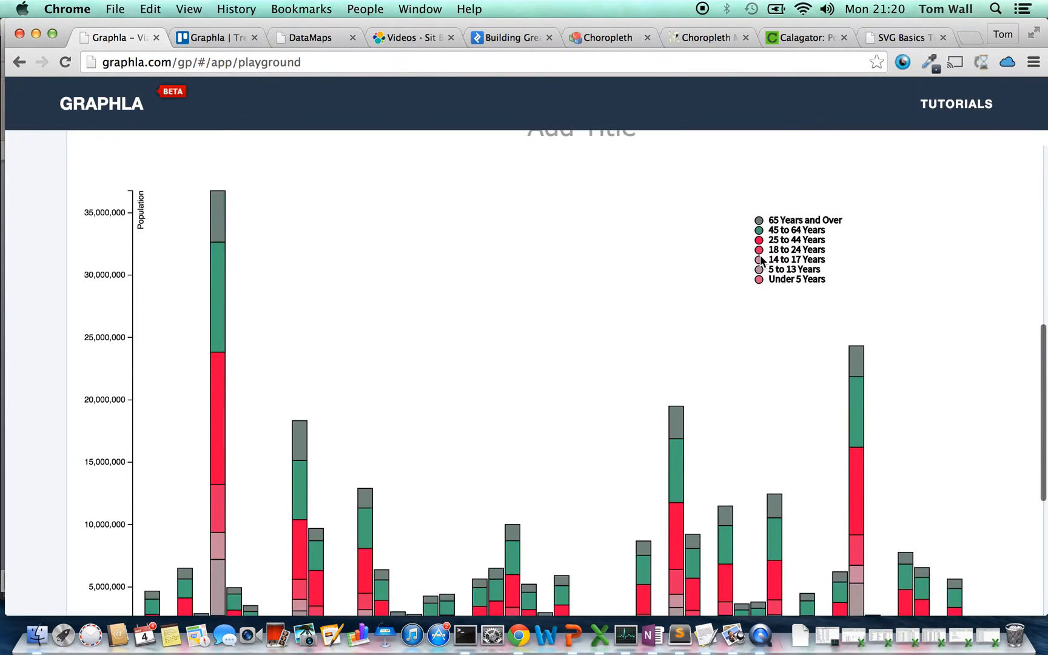
pyautogui.scroll(-8, 762, 261)
pyautogui.click(984, 442)
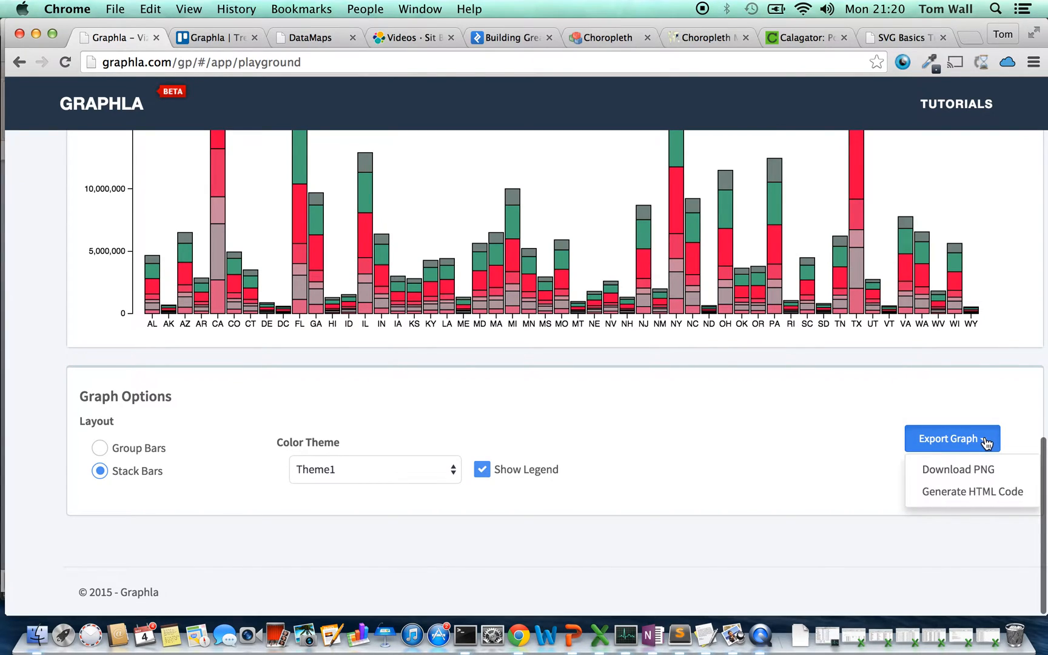
pyautogui.click(967, 469)
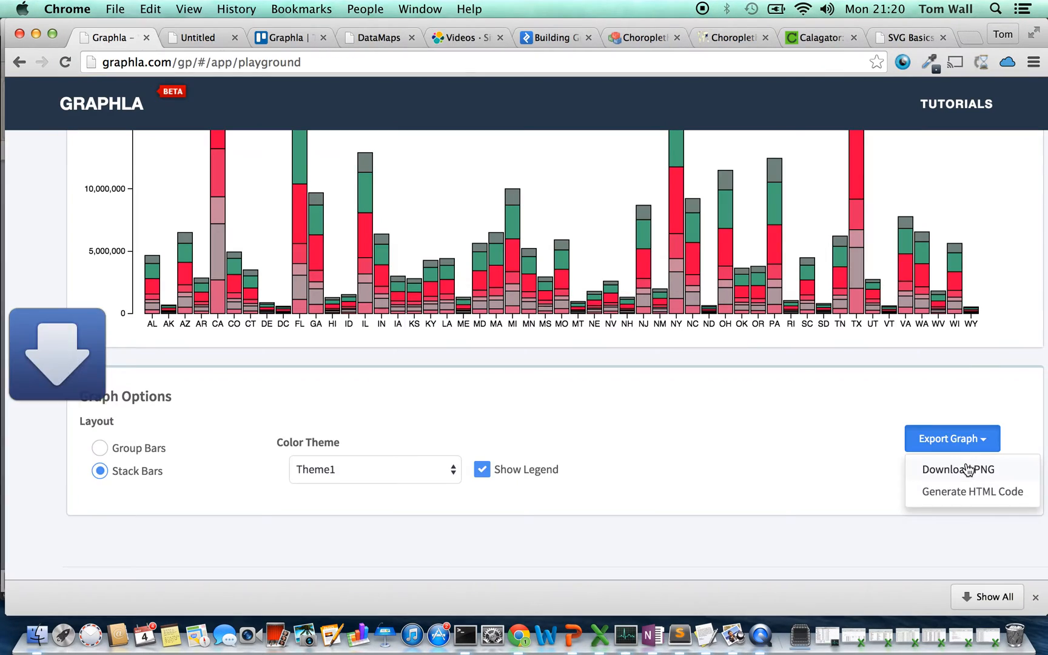
pyautogui.click(85, 596)
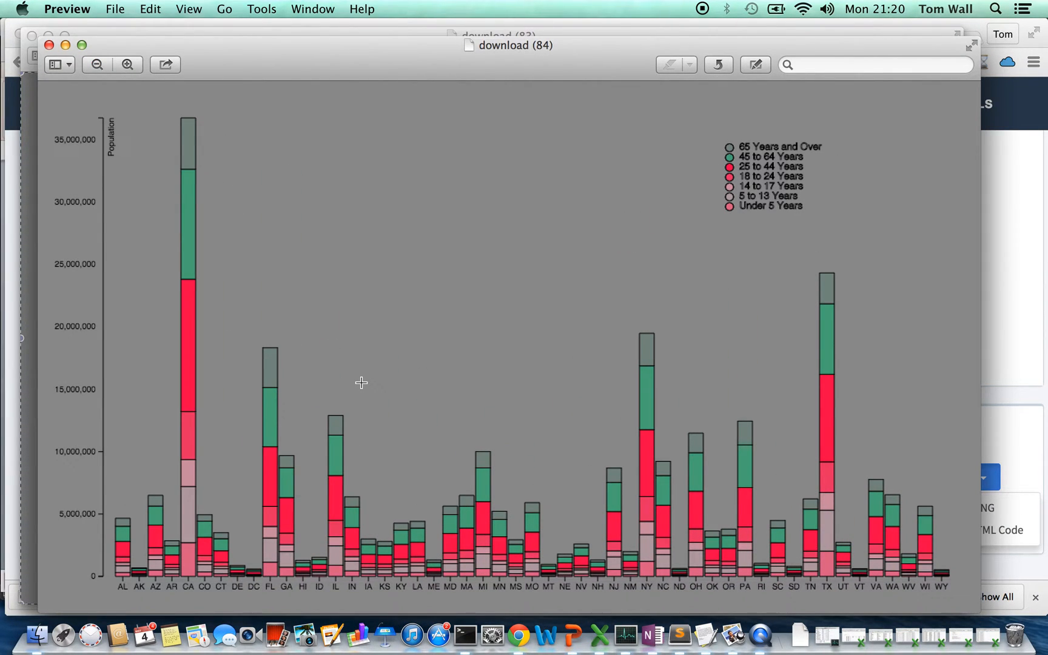
# Return to Graphla in Chrome and review the finished graph, its field assignments and the input data
pyautogui.press('super+Tab')
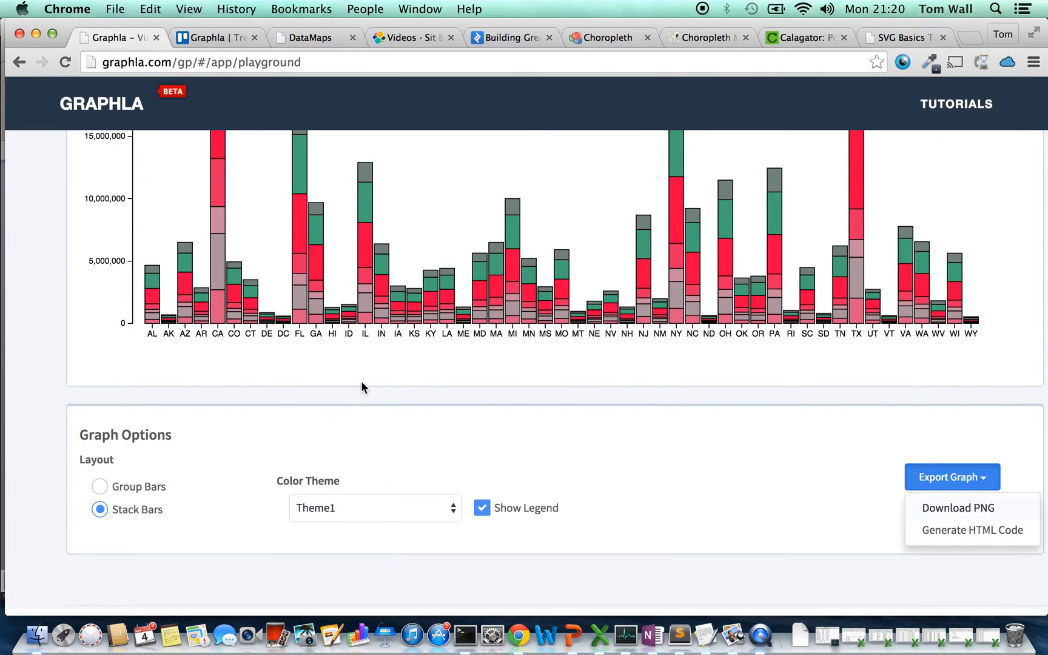
pyautogui.scroll(10, 362, 387)
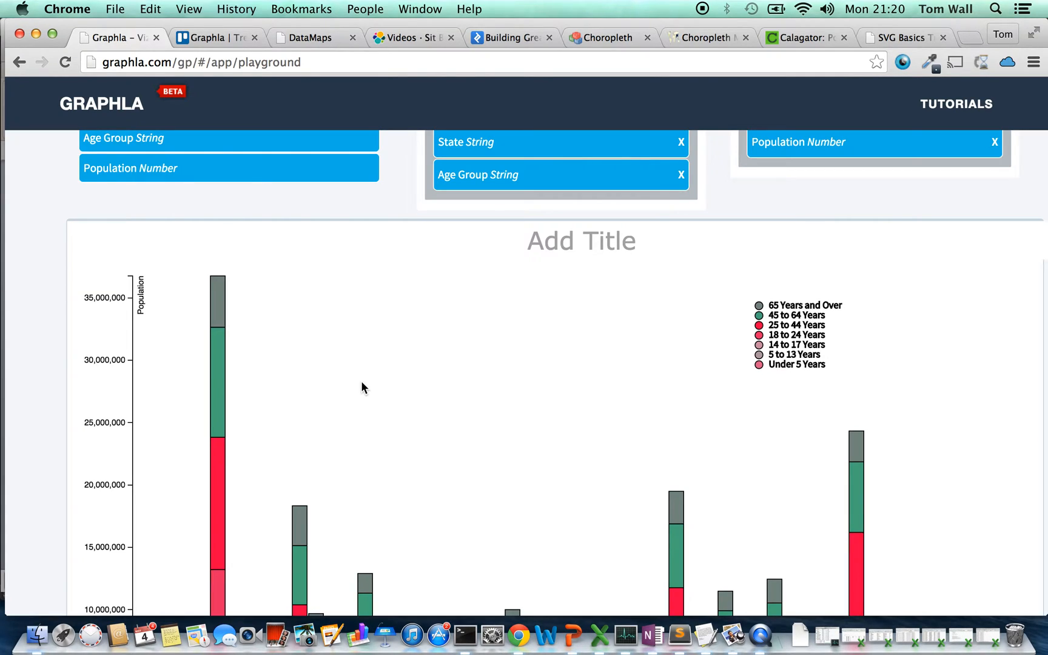
pyautogui.scroll(5, 362, 387)
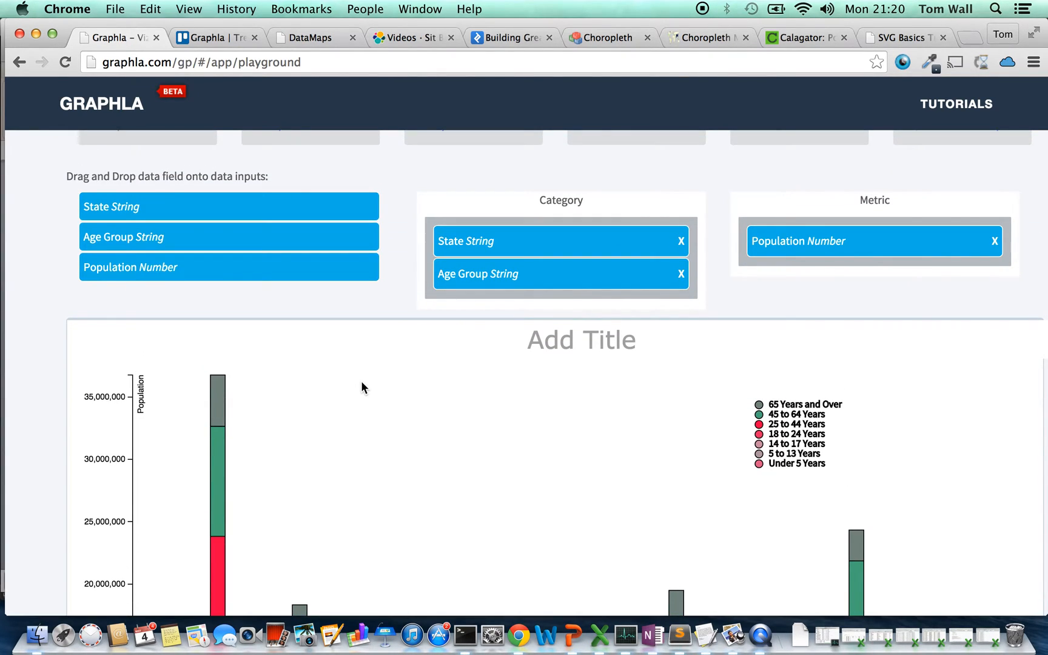
pyautogui.scroll(15, 362, 387)
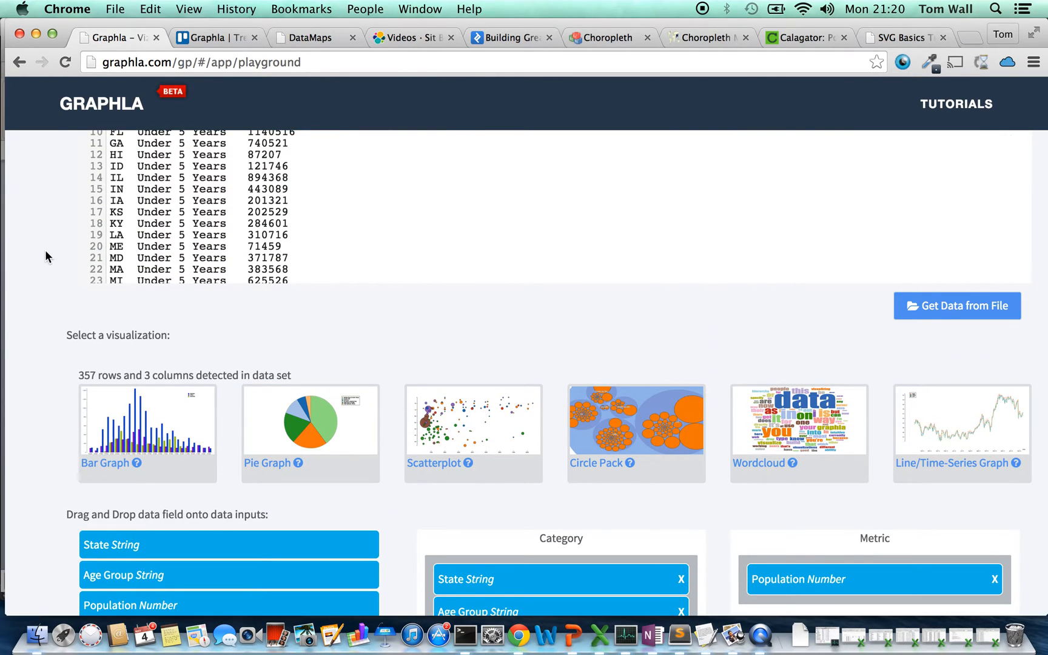
# Open the Graphla home page and browse its About, Demo and Try the Beta sections
pyautogui.click(115, 107)
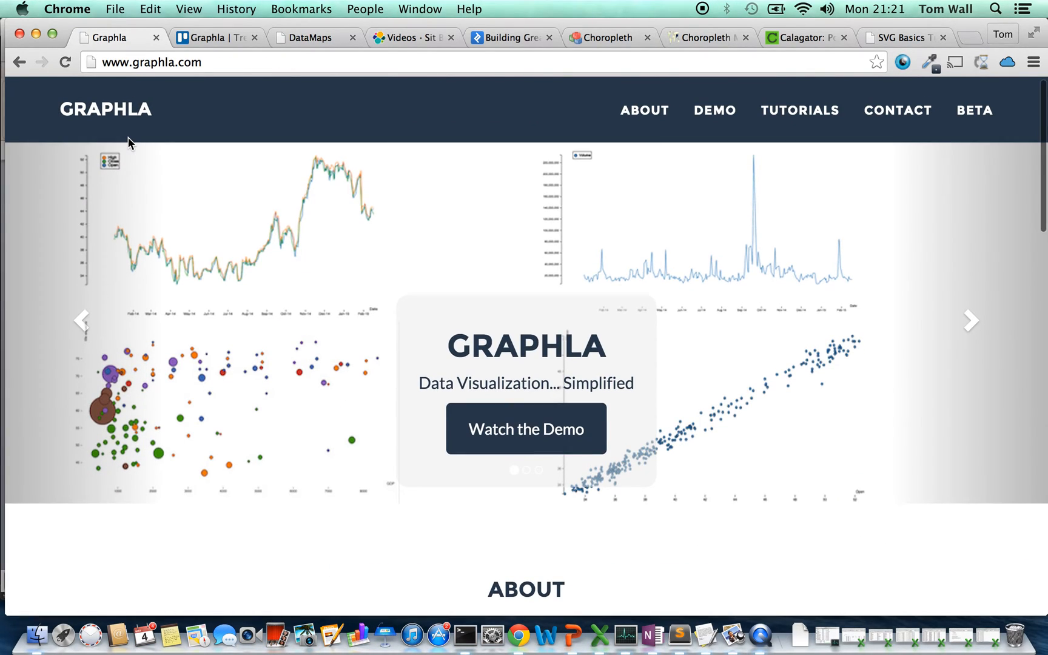
pyautogui.scroll(-5, 458, 196)
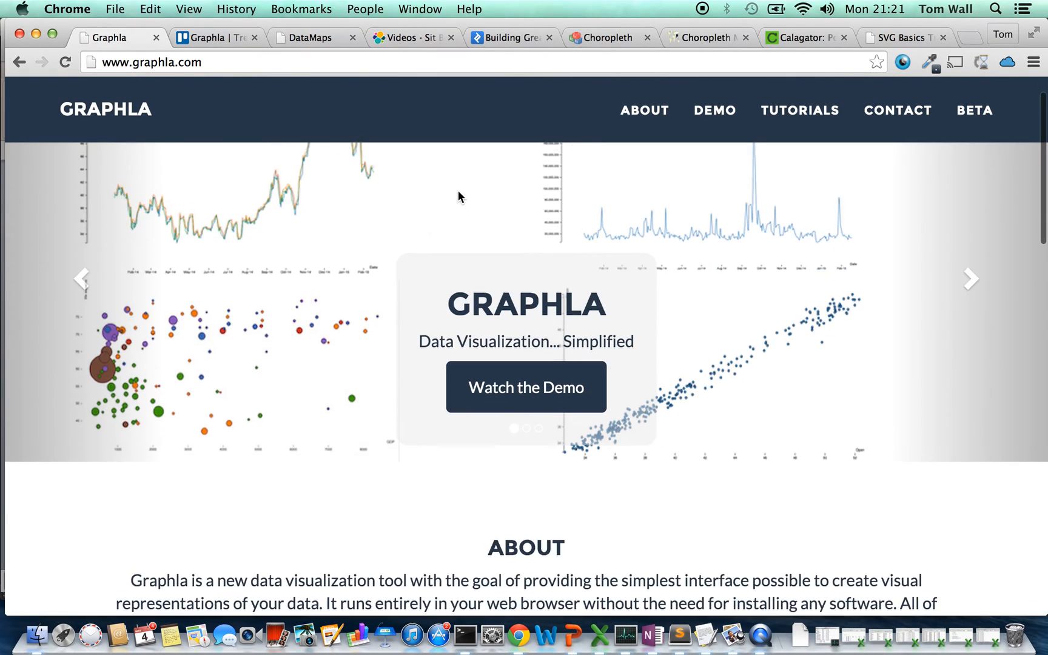
pyautogui.scroll(-10, 300, 424)
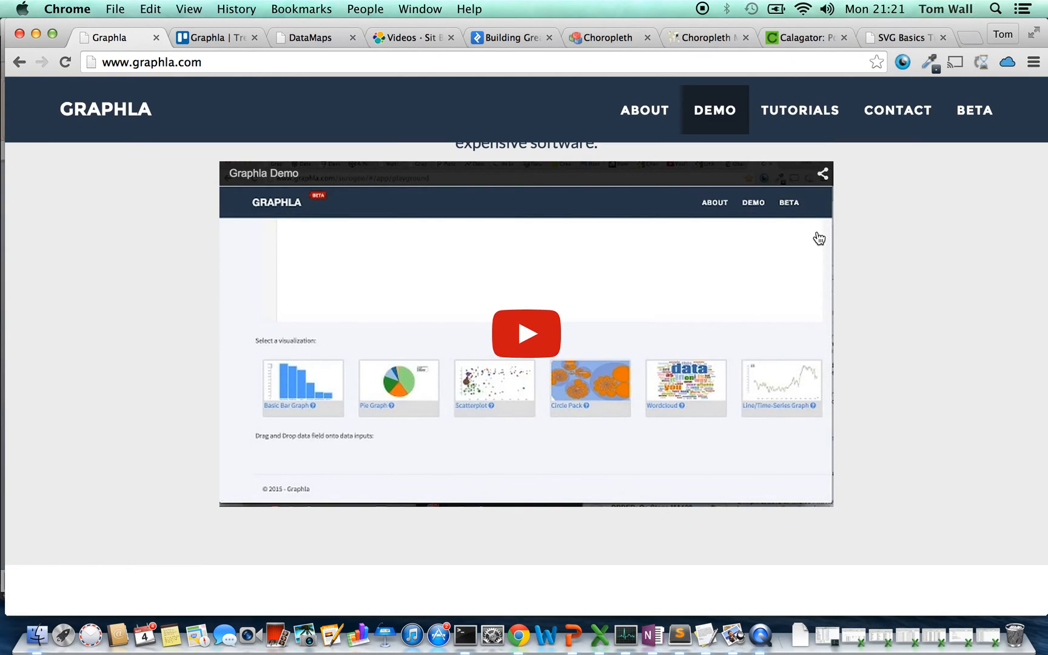
pyautogui.scroll(-8, 919, 220)
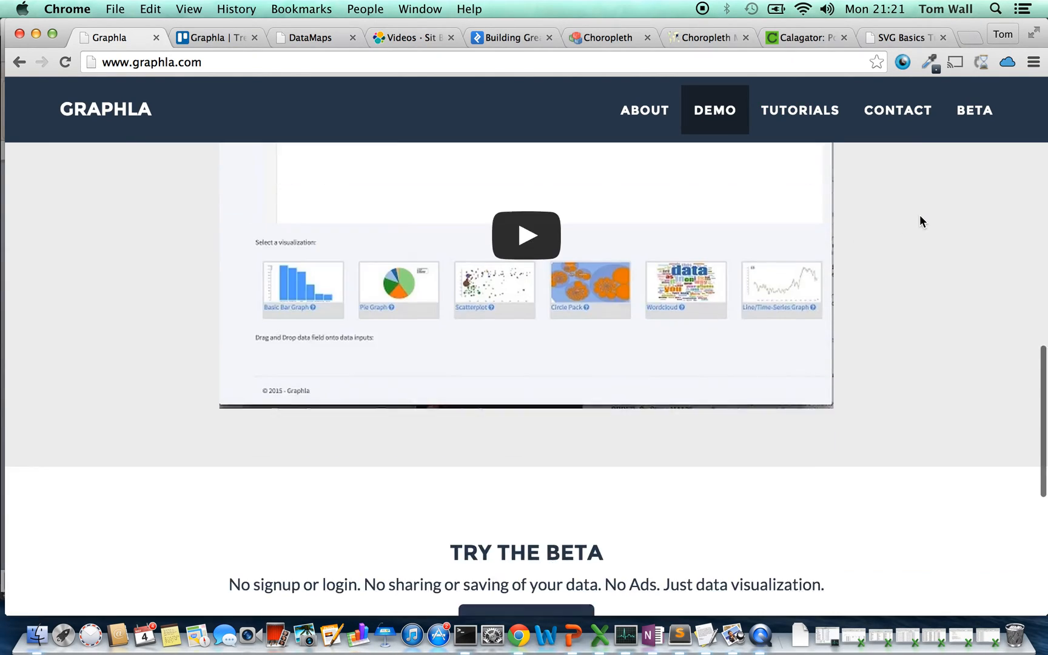